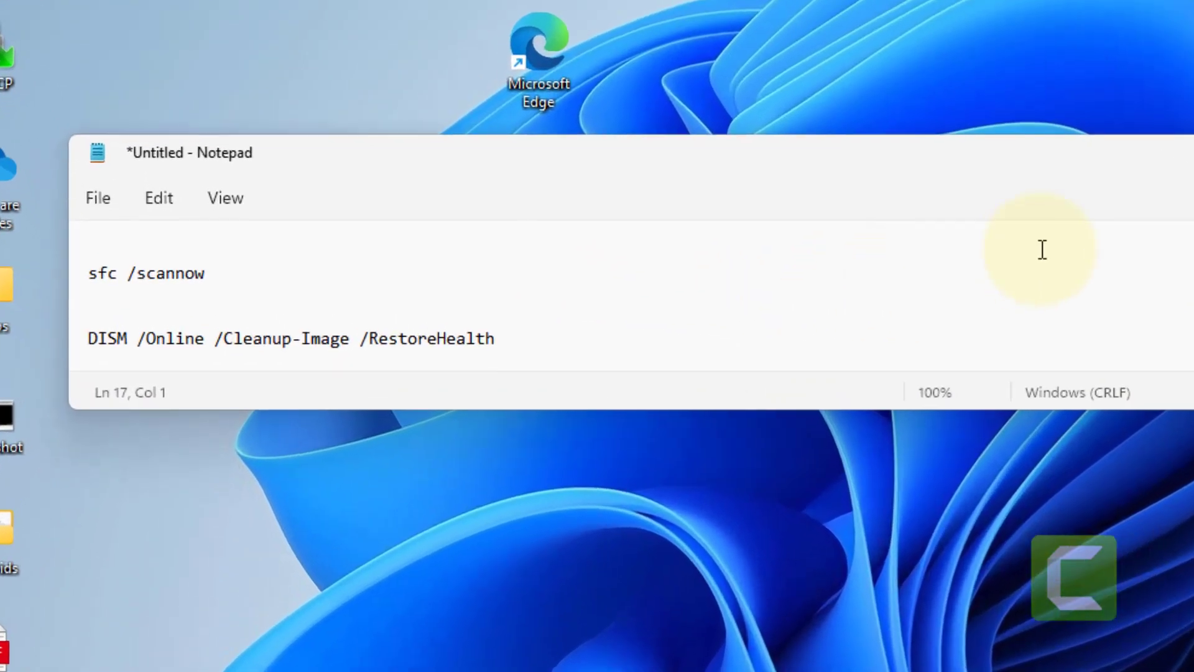
- Stretch the Notepad window taller so all three repair commands are visible
key(super+d)
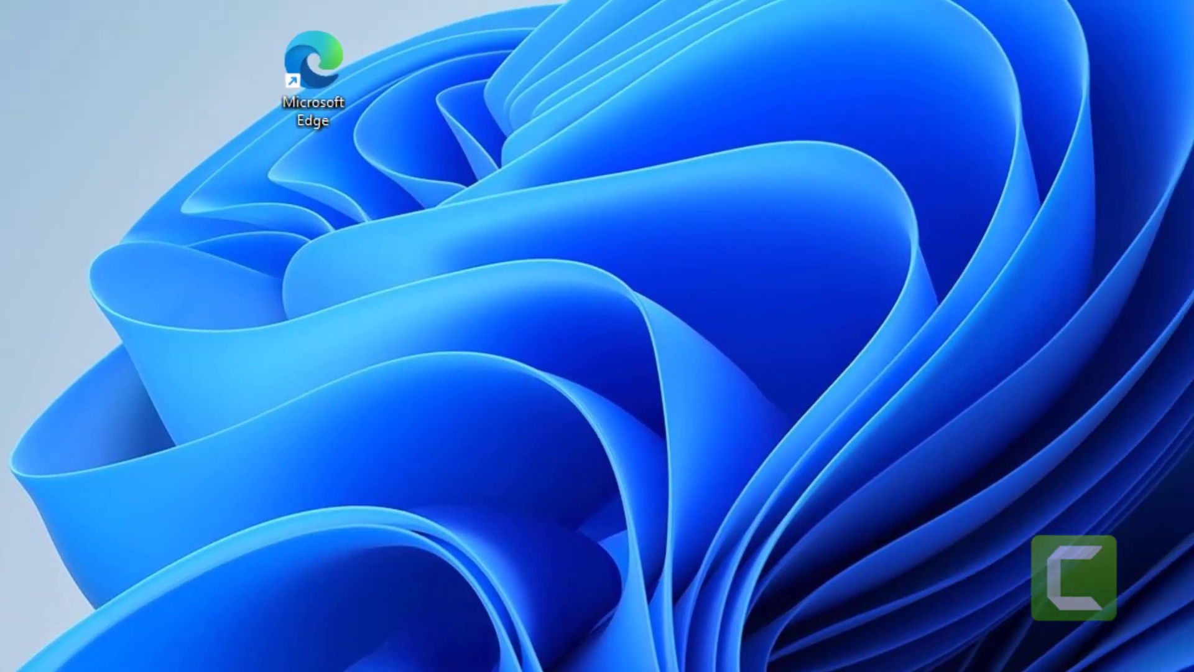
key(super+s)
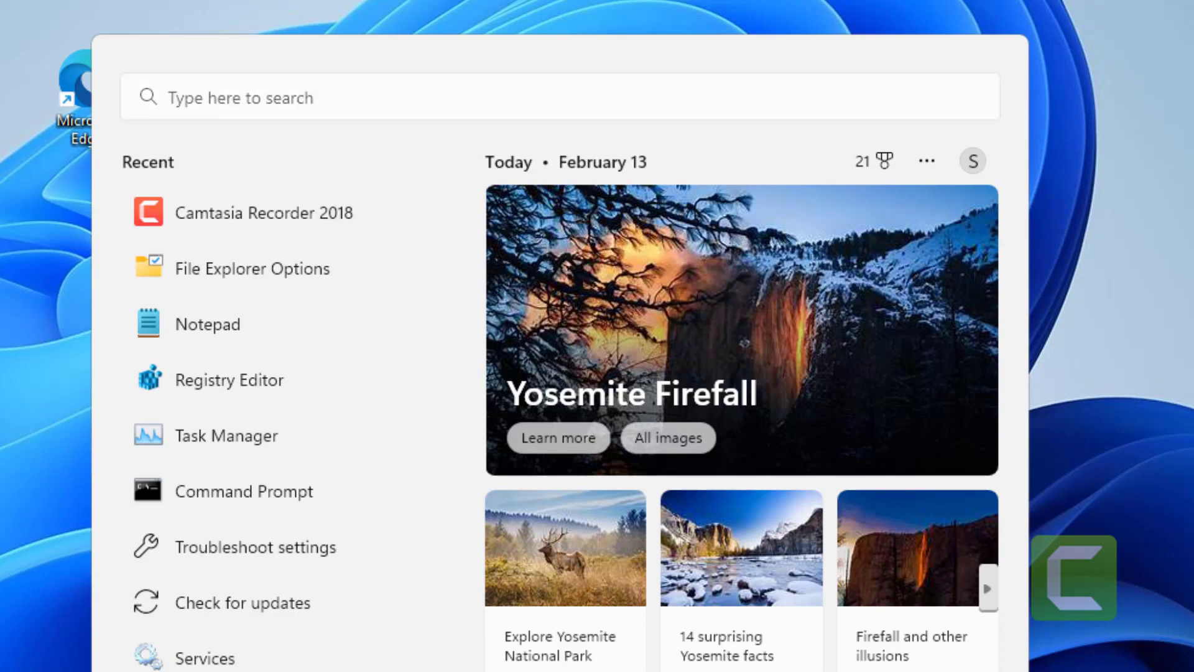
key(Escape)
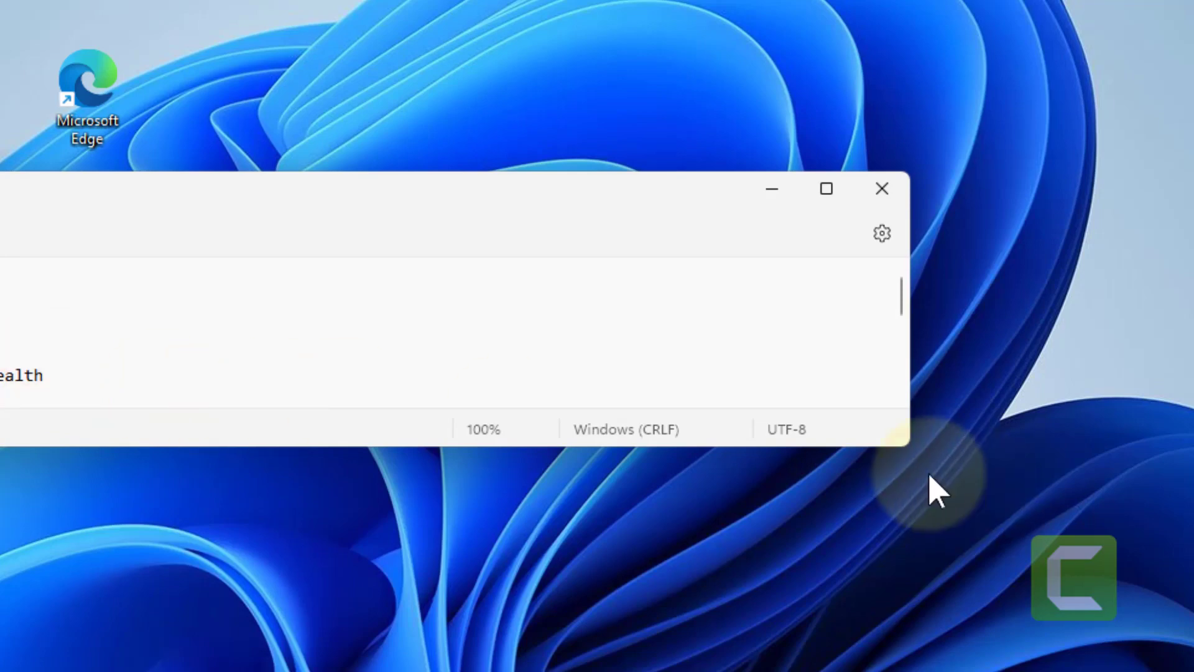
drag(901, 450, 906, 605)
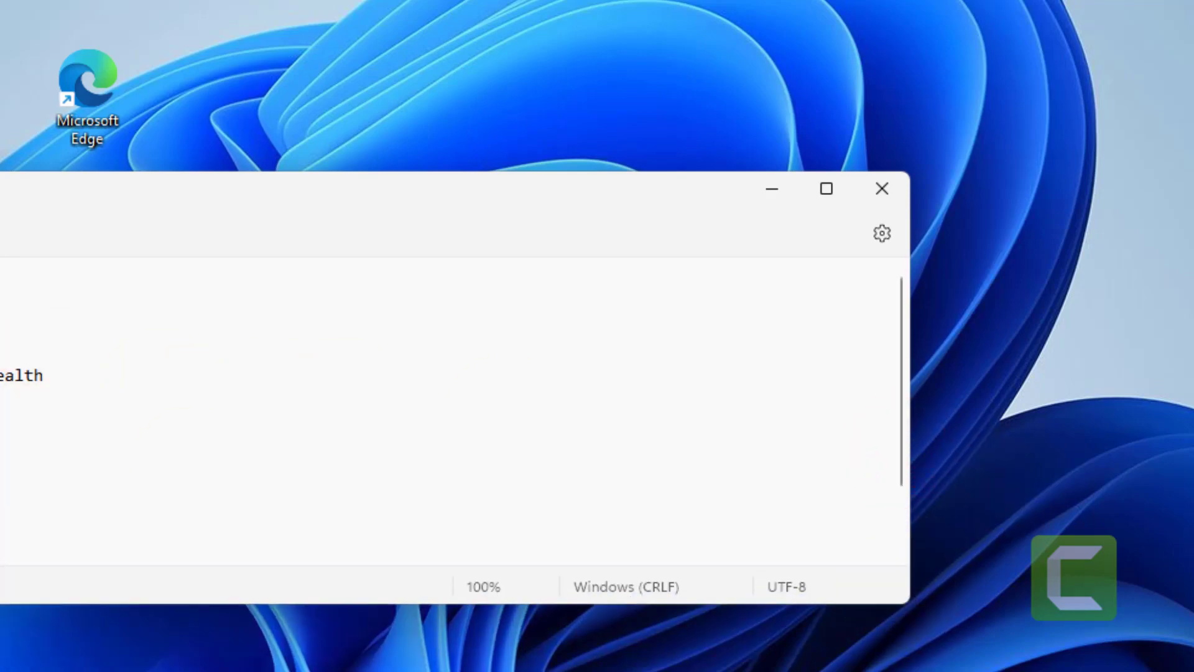
- Highlight each command in turn: DISM /Online /Cleanup-Image /RestoreHealth, chkdsk /f /r and sfc /scannow
triple_click(76, 358)
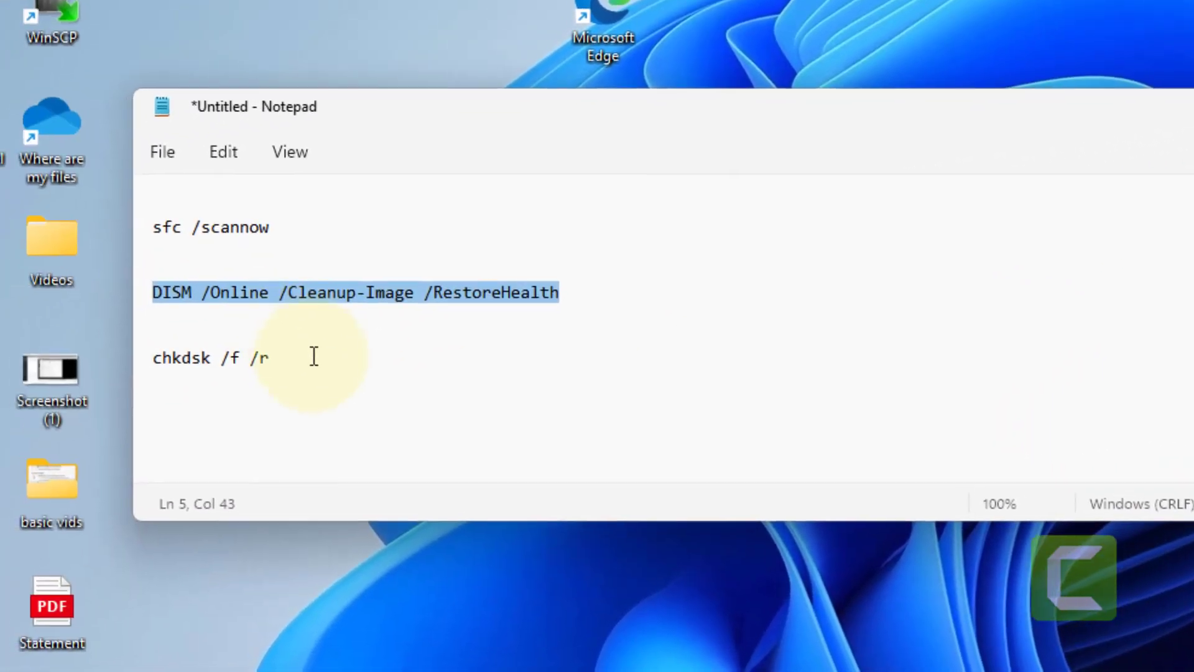
drag(314, 356, 139, 359)
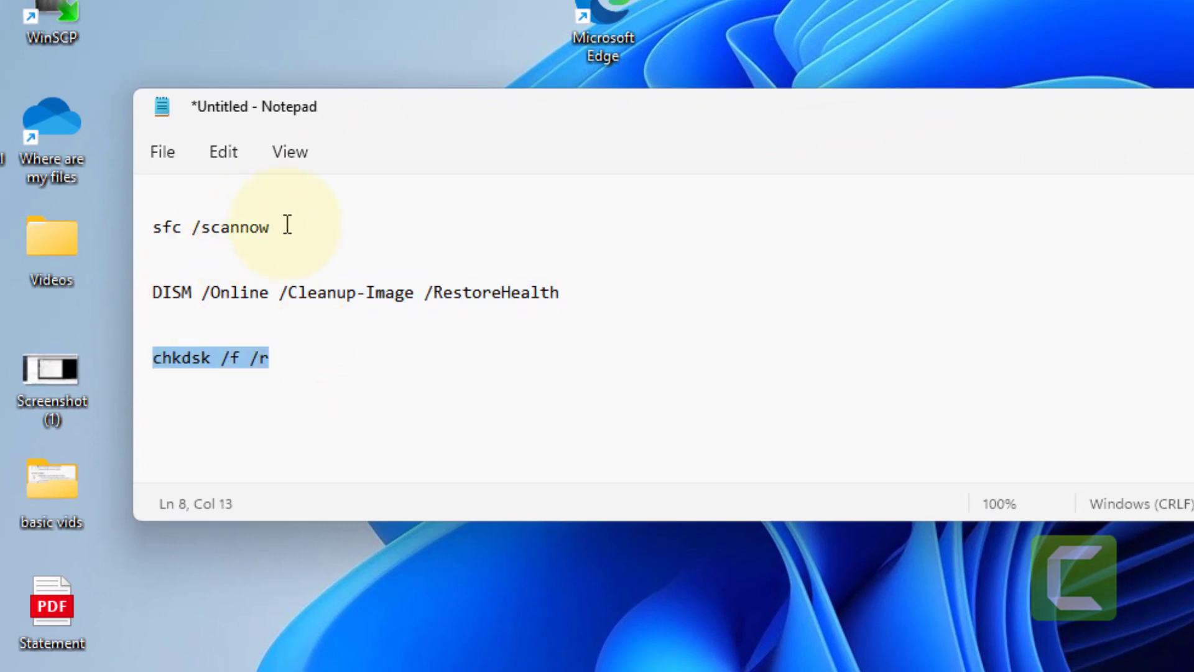
drag(285, 227, 131, 226)
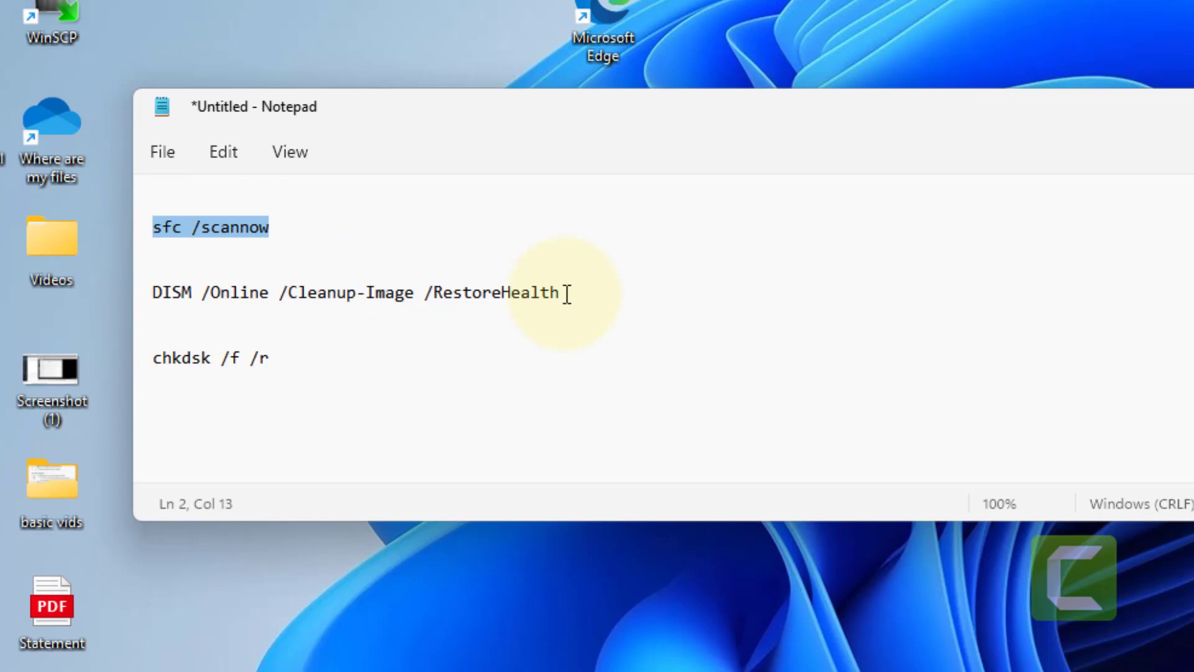
drag(567, 294, 152, 288)
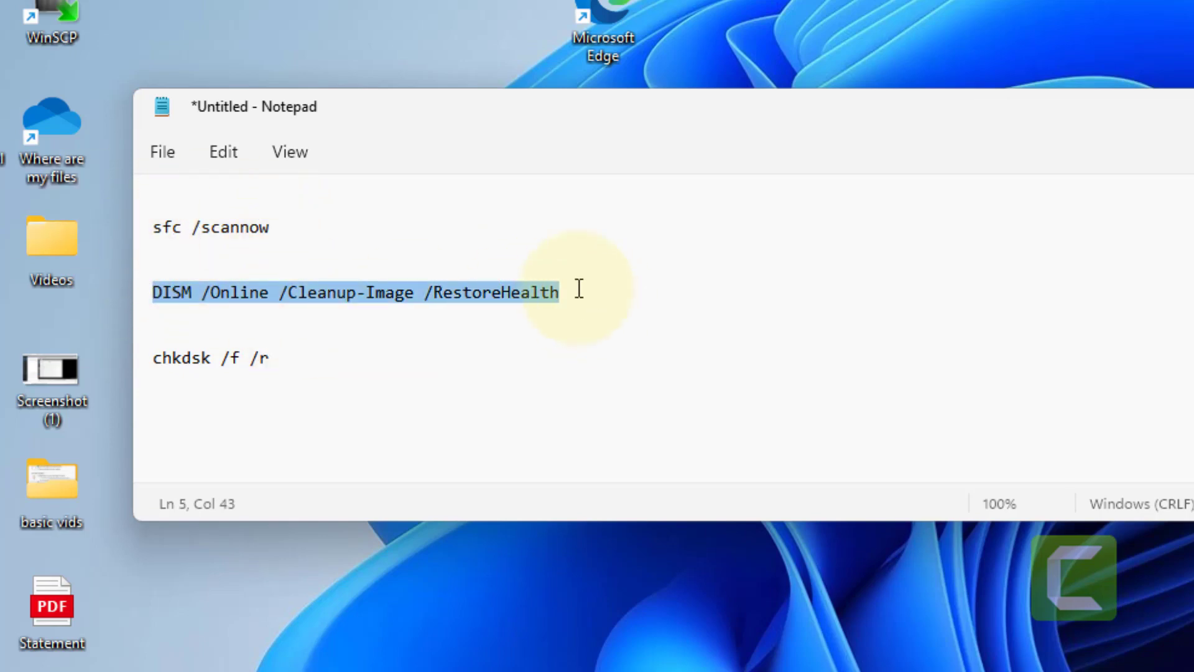
drag(578, 289, 146, 295)
drag(285, 356, 138, 362)
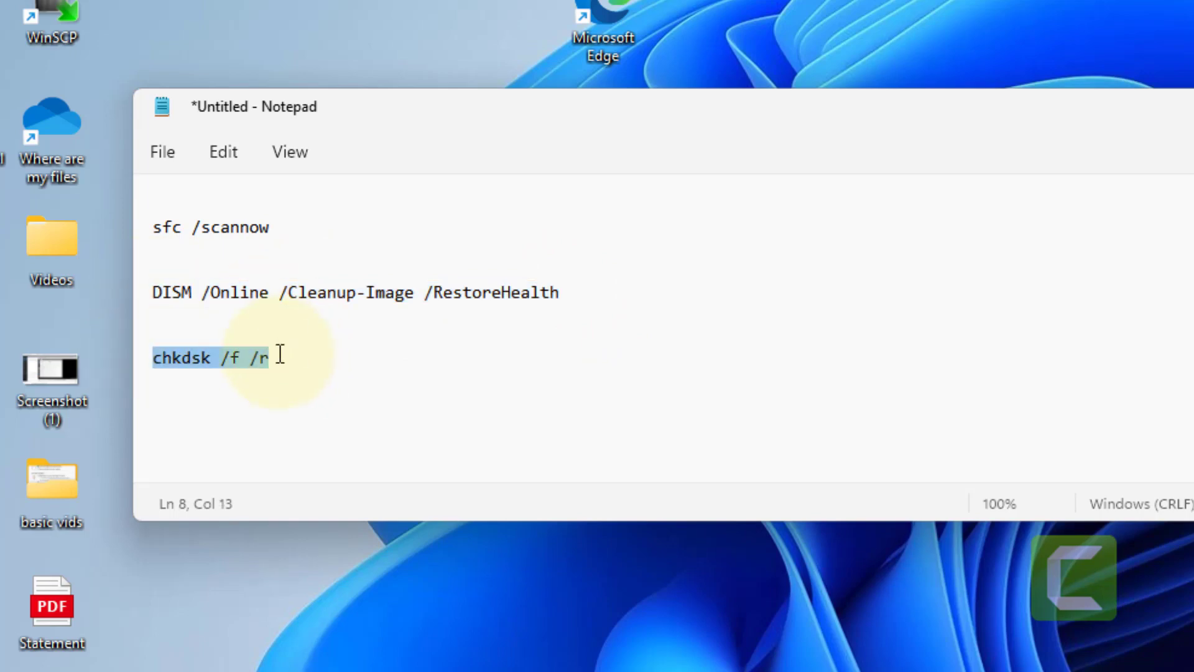
- Search for 'command prompt' and launch Command Prompt as administrator
key(super+s)
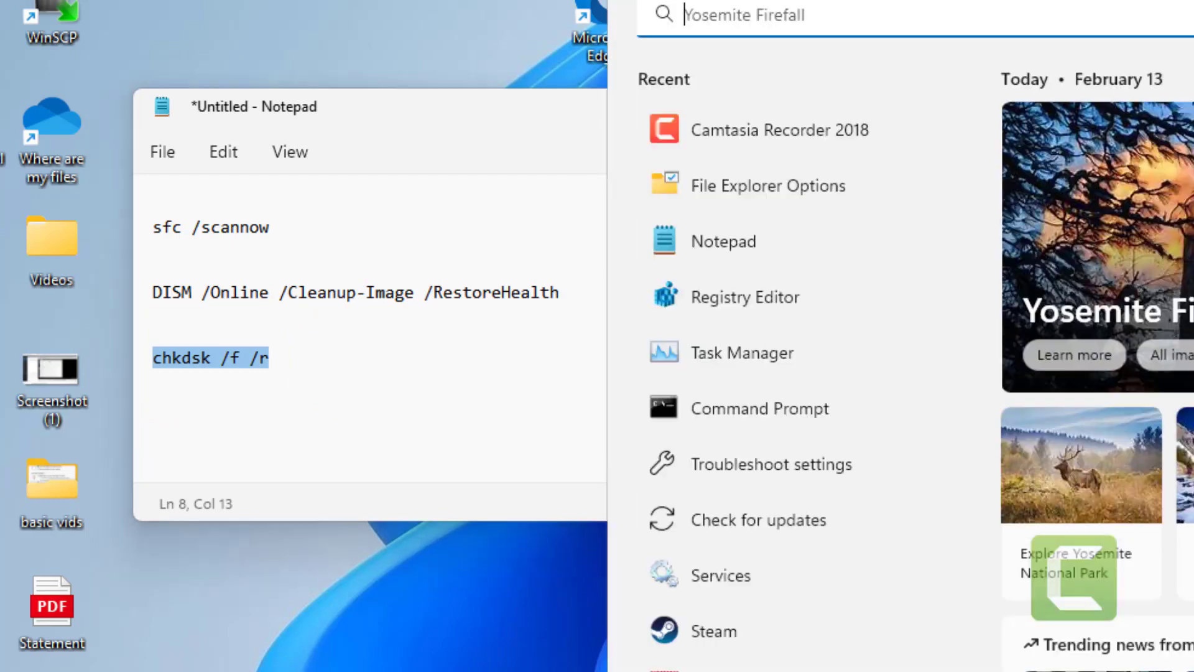
text(command)
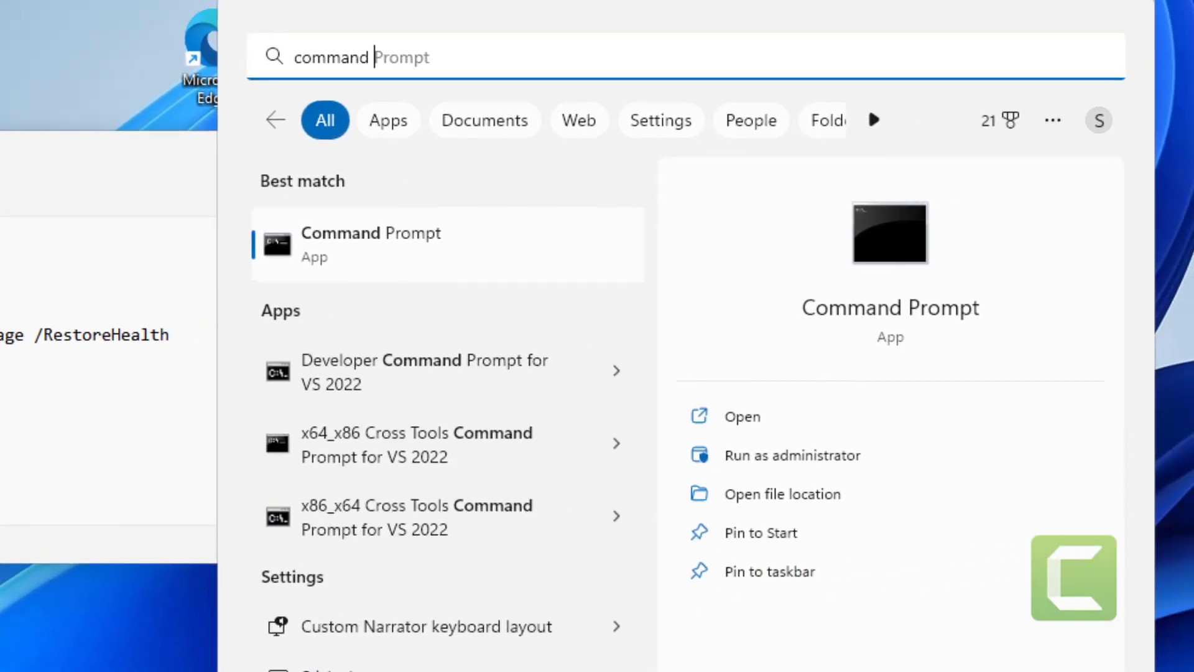
click(543, 66)
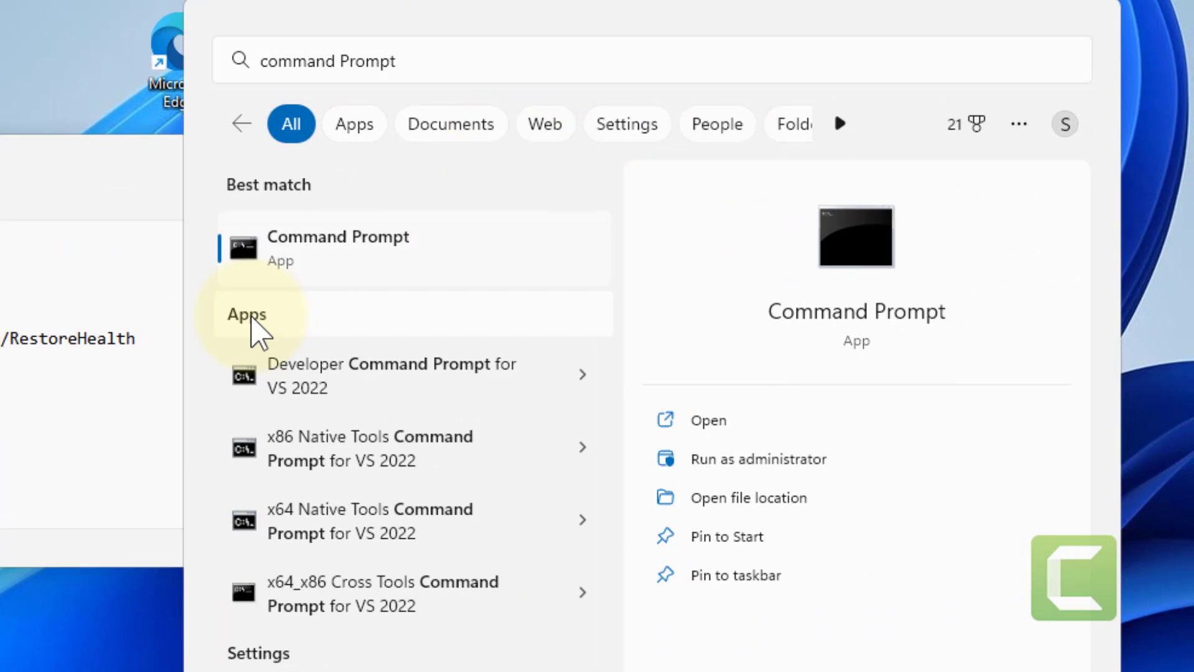
right_click(286, 285)
click(369, 320)
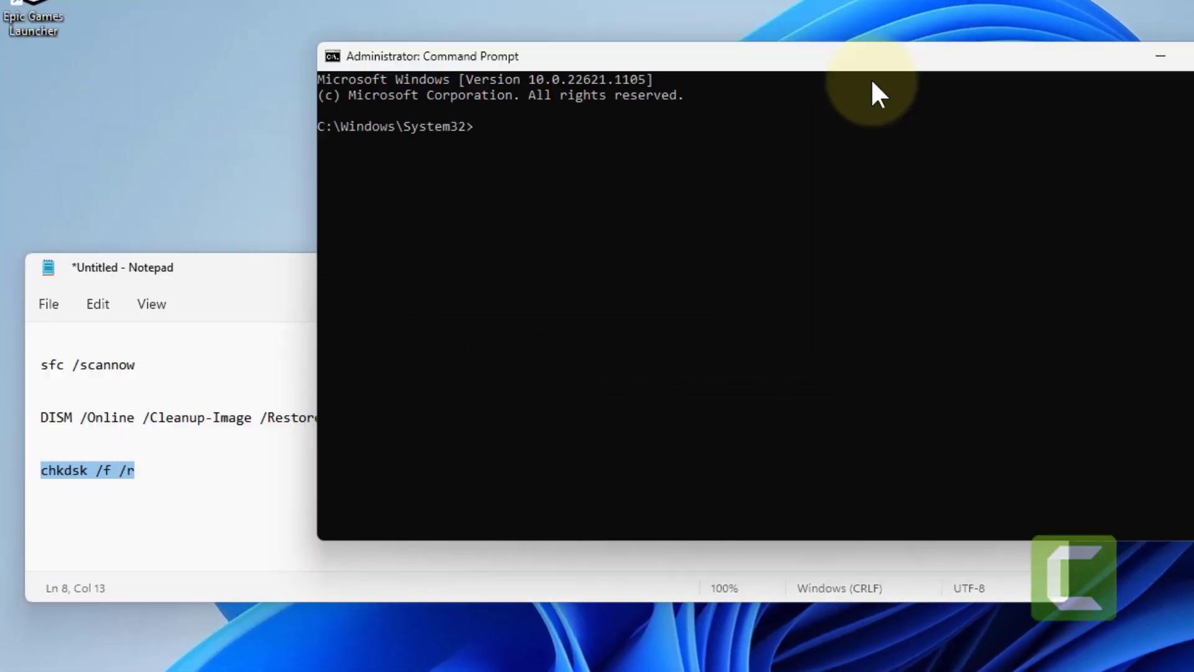
- Copy the sfc /scannow line from the Notepad note
click(131, 364)
triple_click(132, 364)
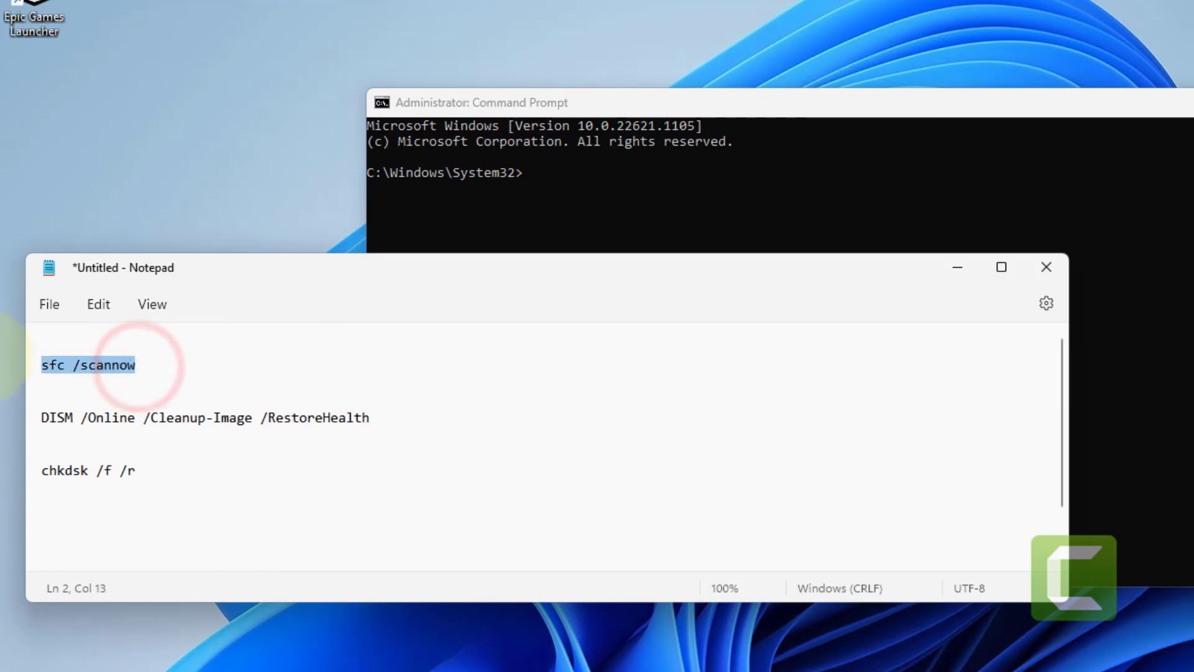
right_click(133, 366)
click(166, 450)
- Paste and run sfc /scannow in Command Prompt; it reports a pending repair needing a reboot
click(611, 185)
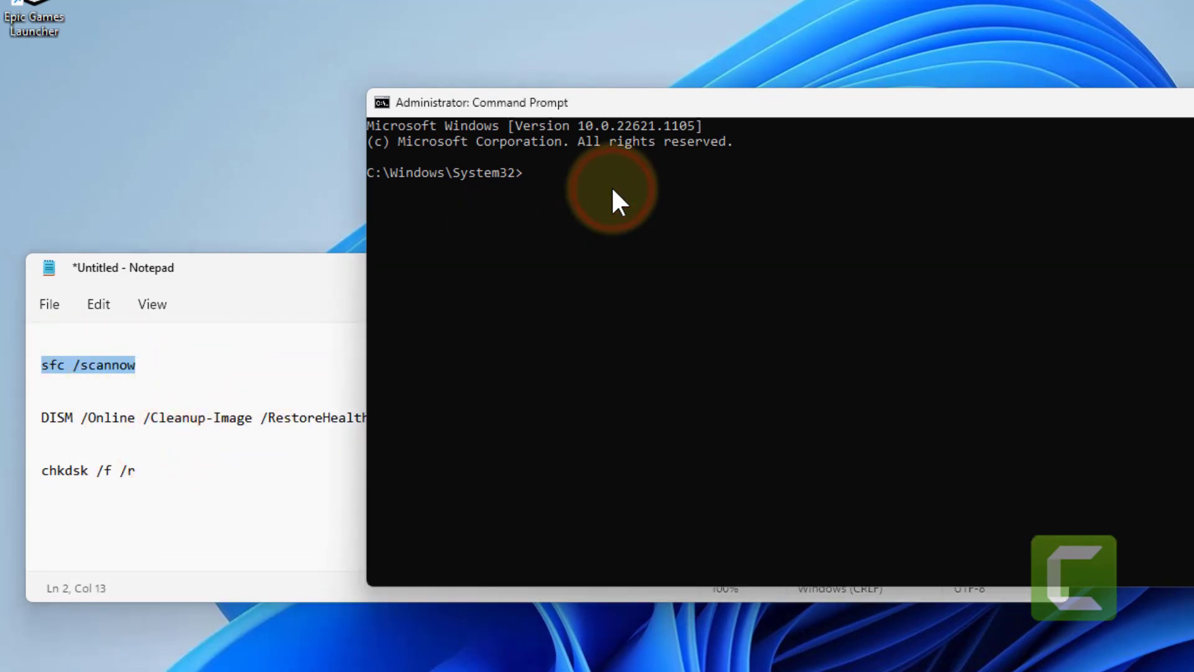
right_click(611, 185)
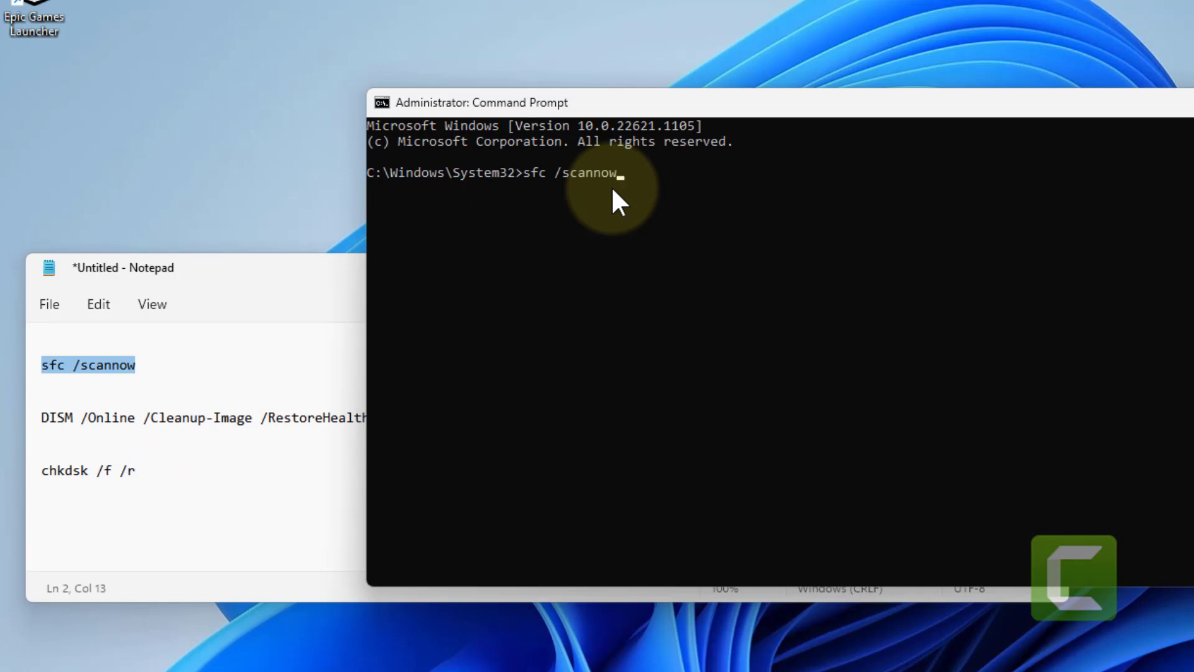
key(Return)
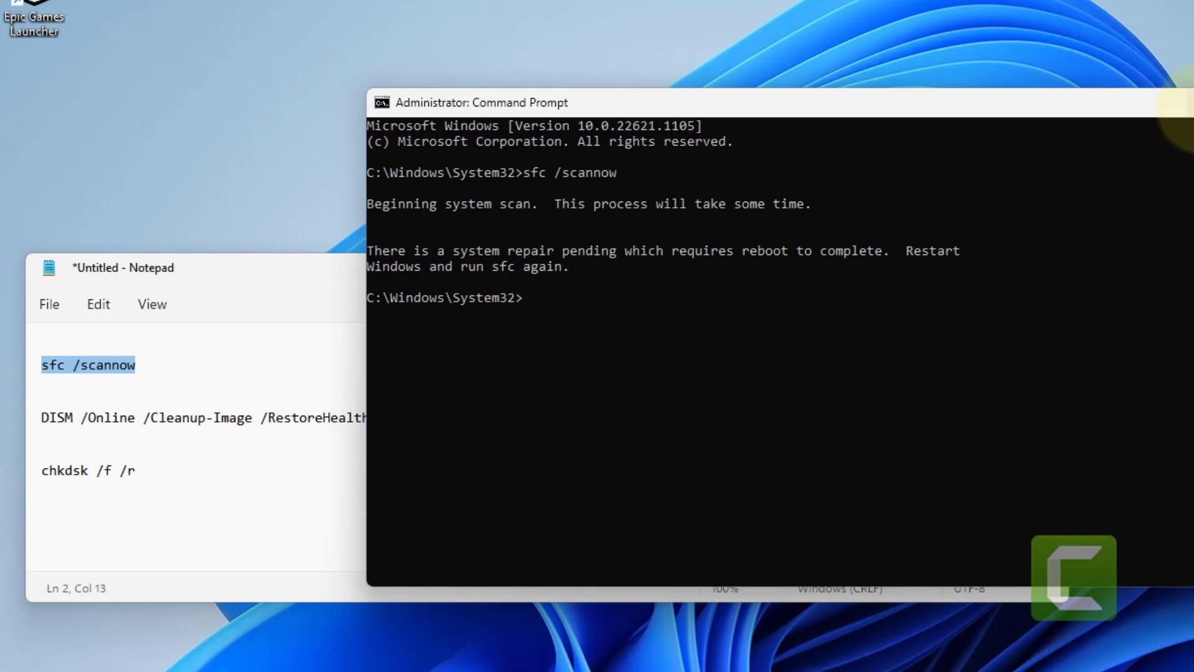
click(267, 390)
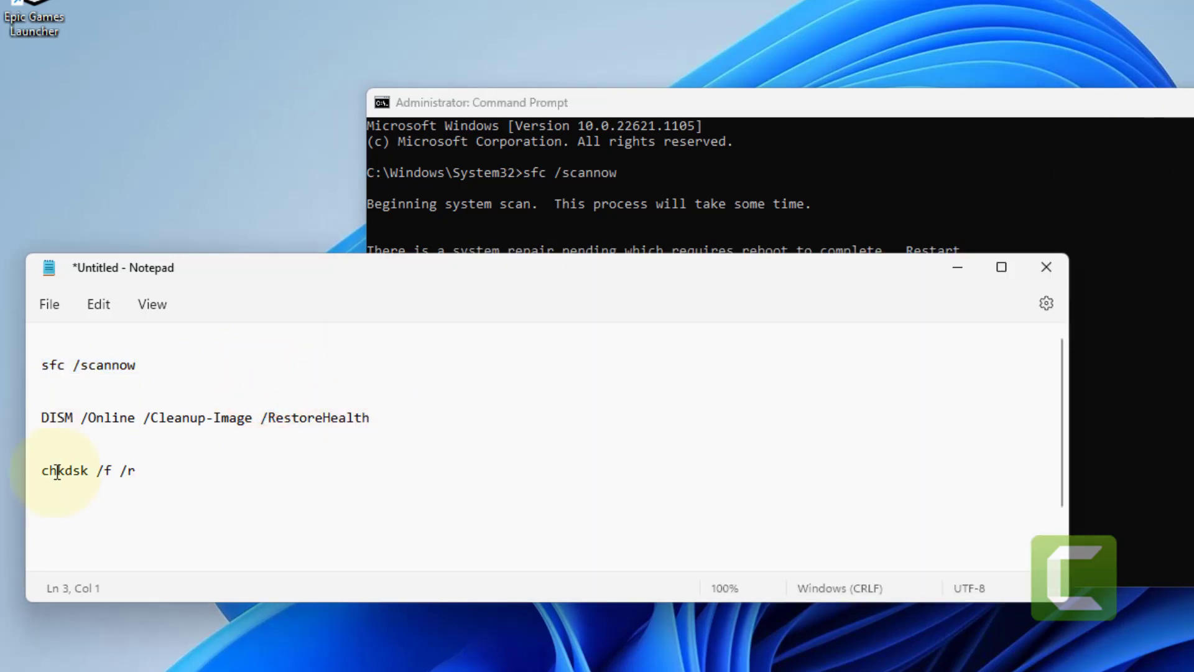
- Close Command Prompt, minimise Notepad, and open File Explorer Options via a 'file explorer options' search
click(1188, 103)
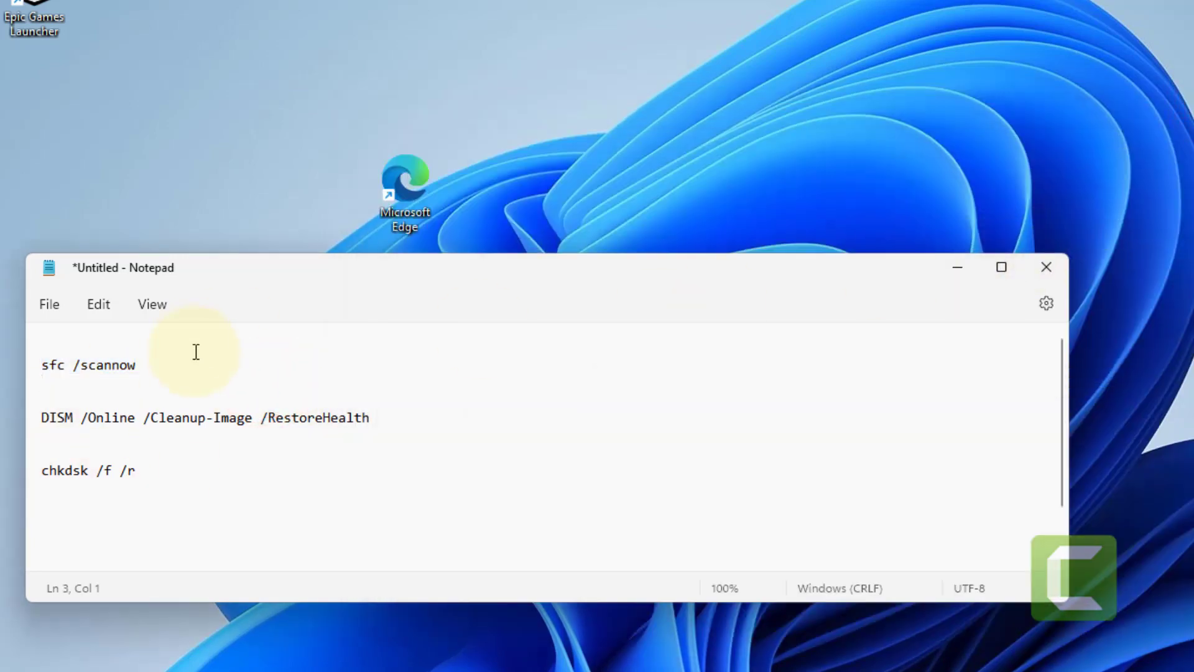
click(957, 269)
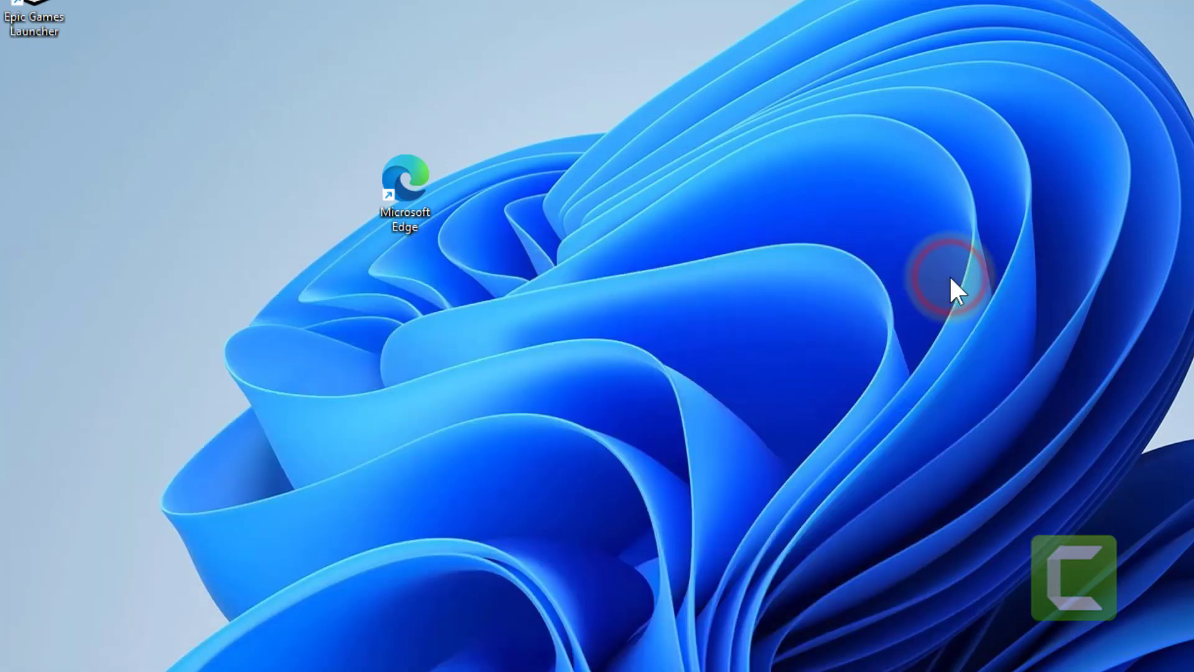
key(super+s)
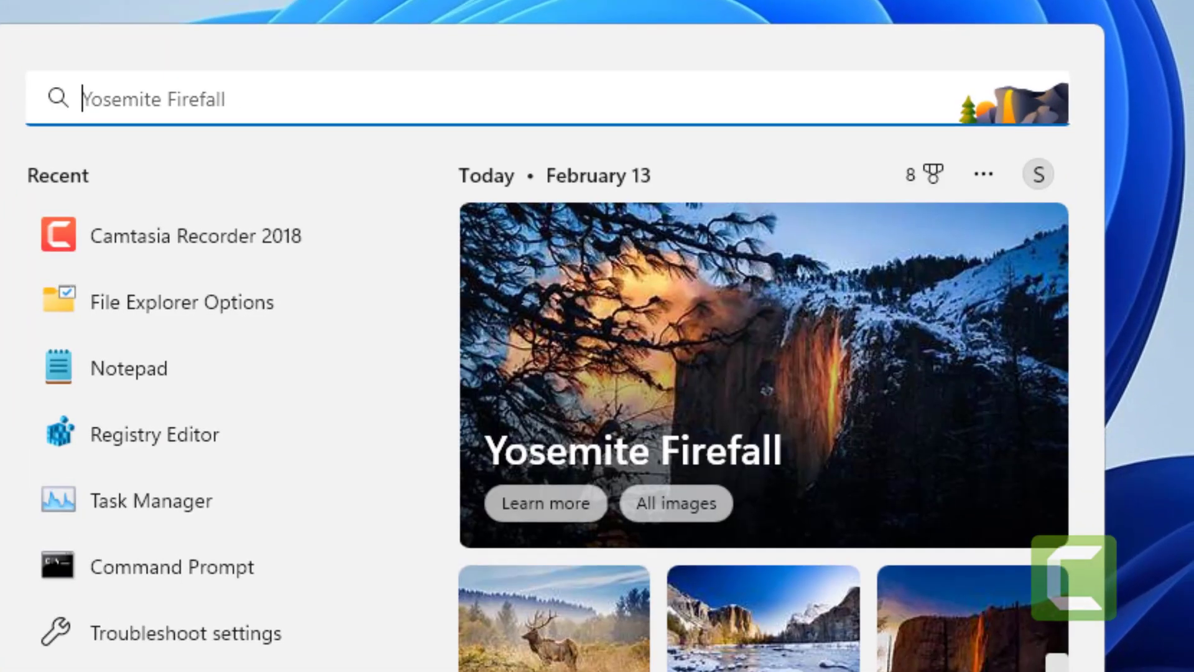
text(file exploe)
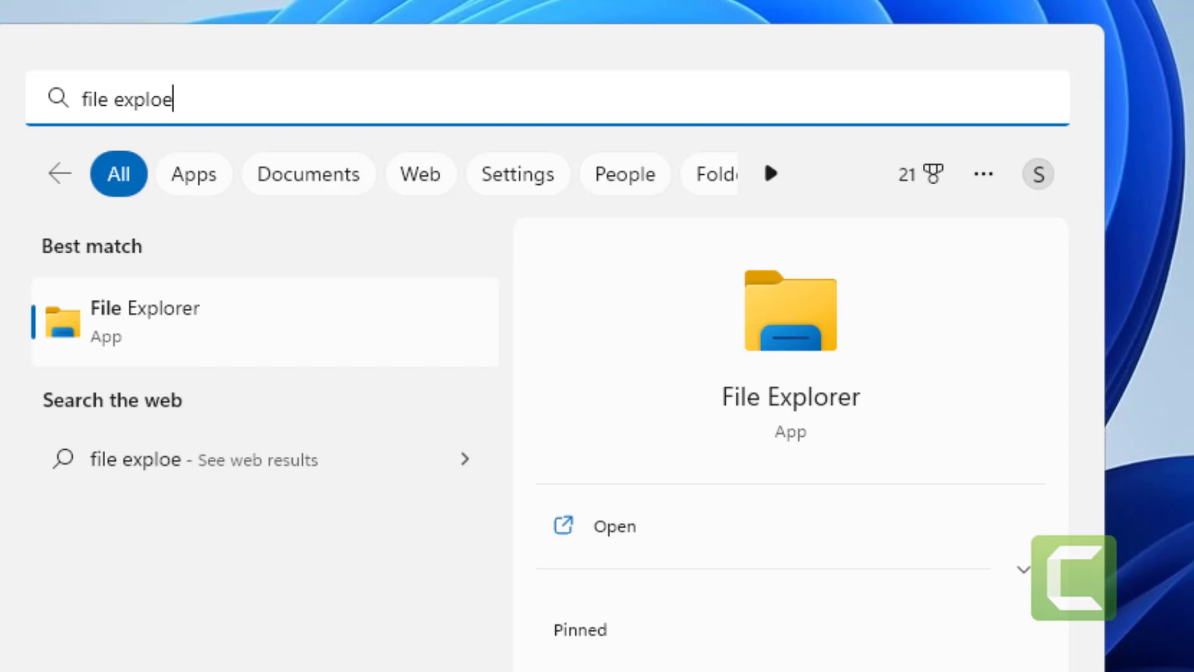
text(r op)
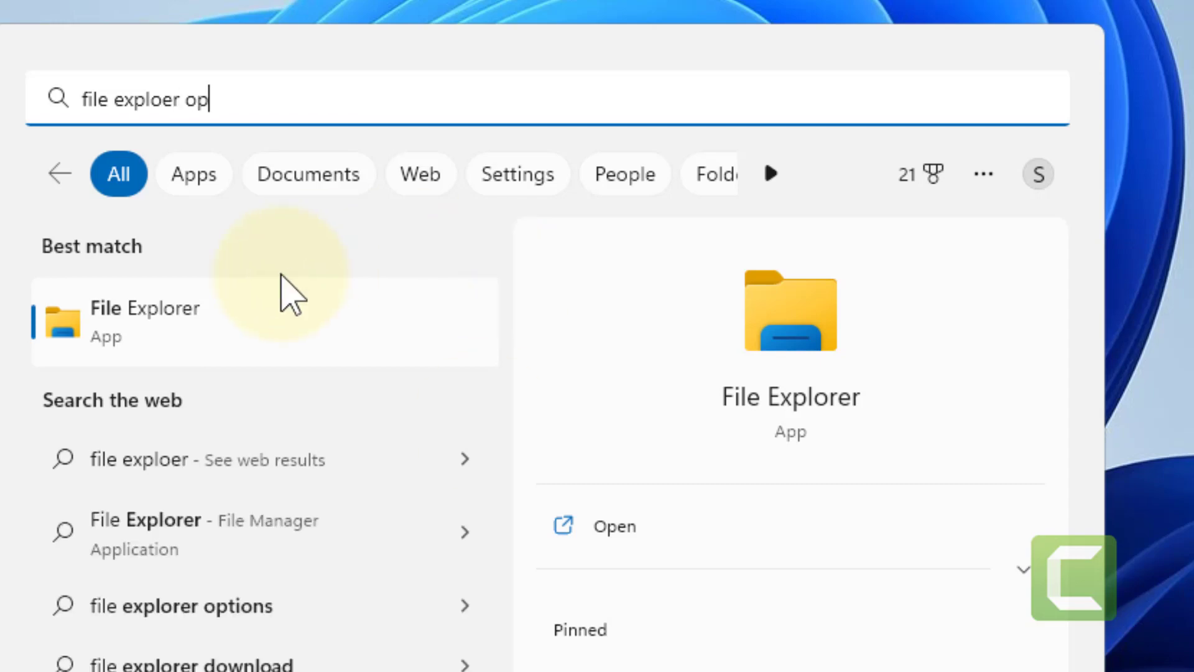
text(tions)
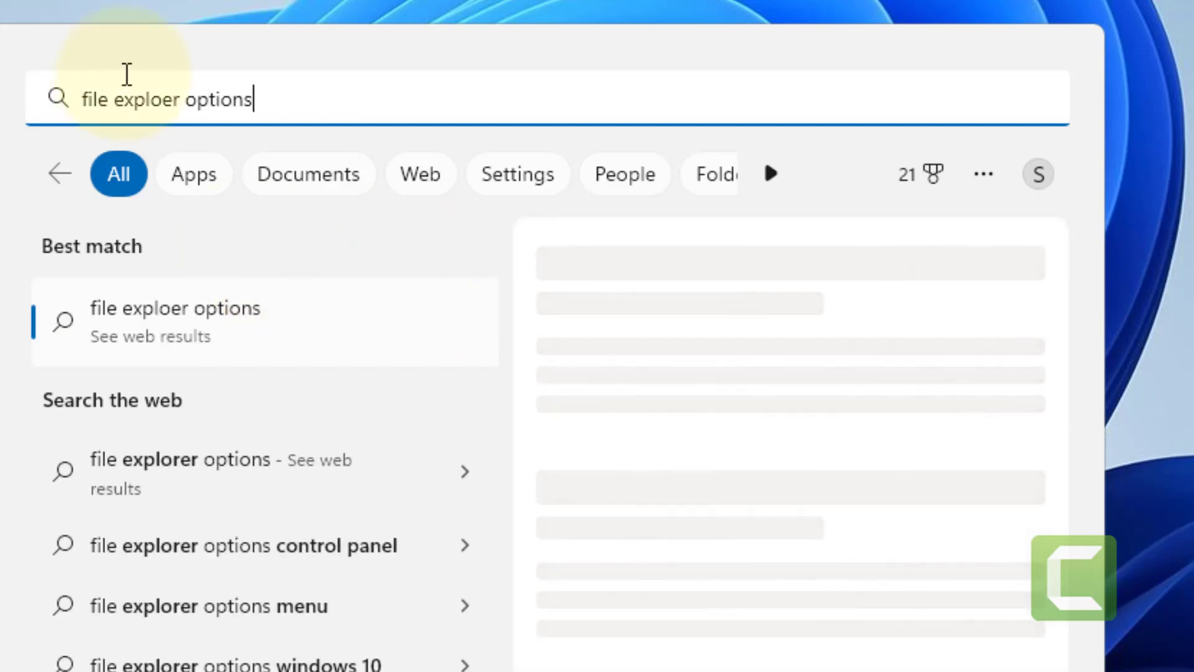
click(160, 99)
text(r)
click(301, 96)
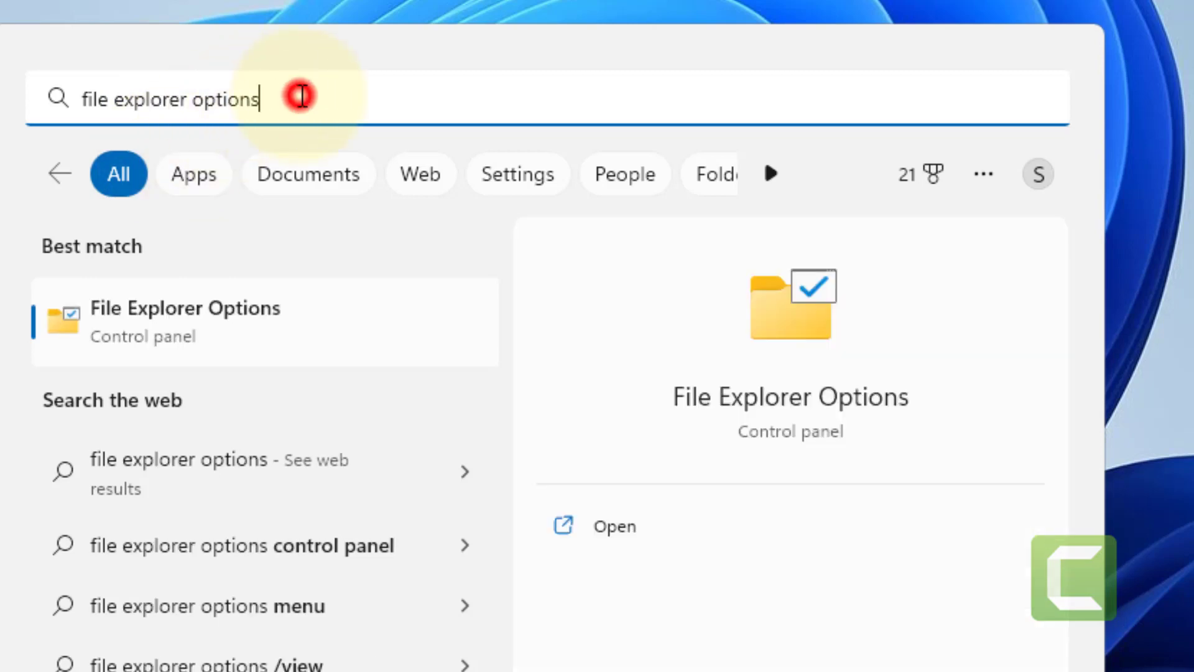
drag(86, 101, 464, 101)
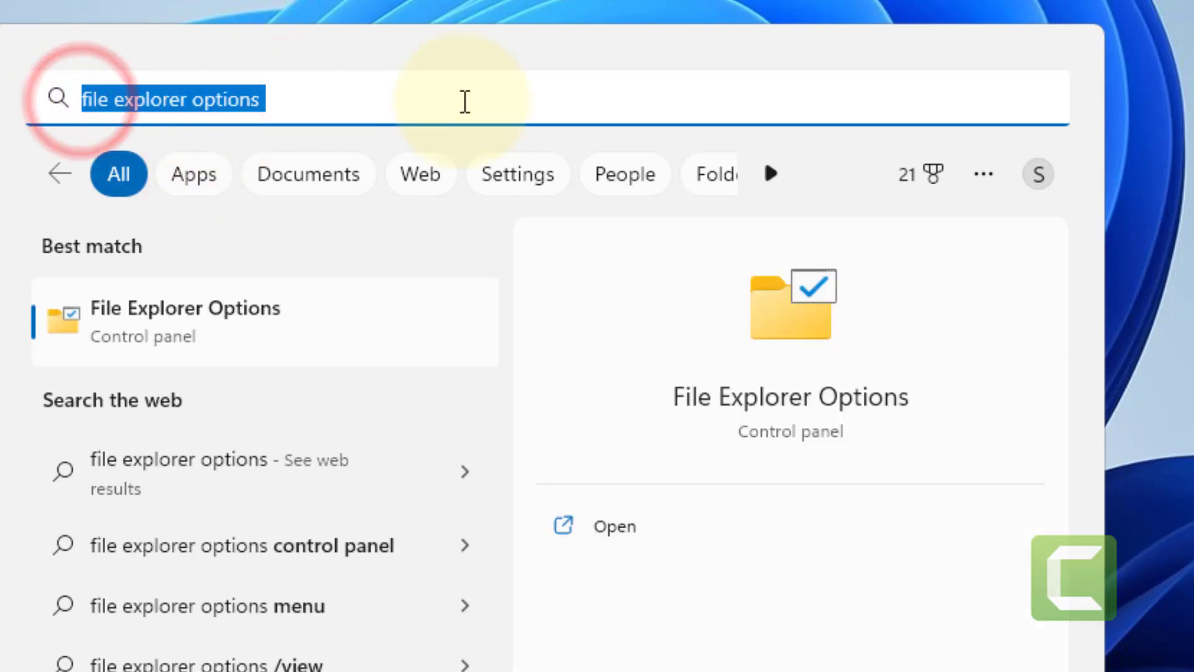
click(357, 106)
click(219, 336)
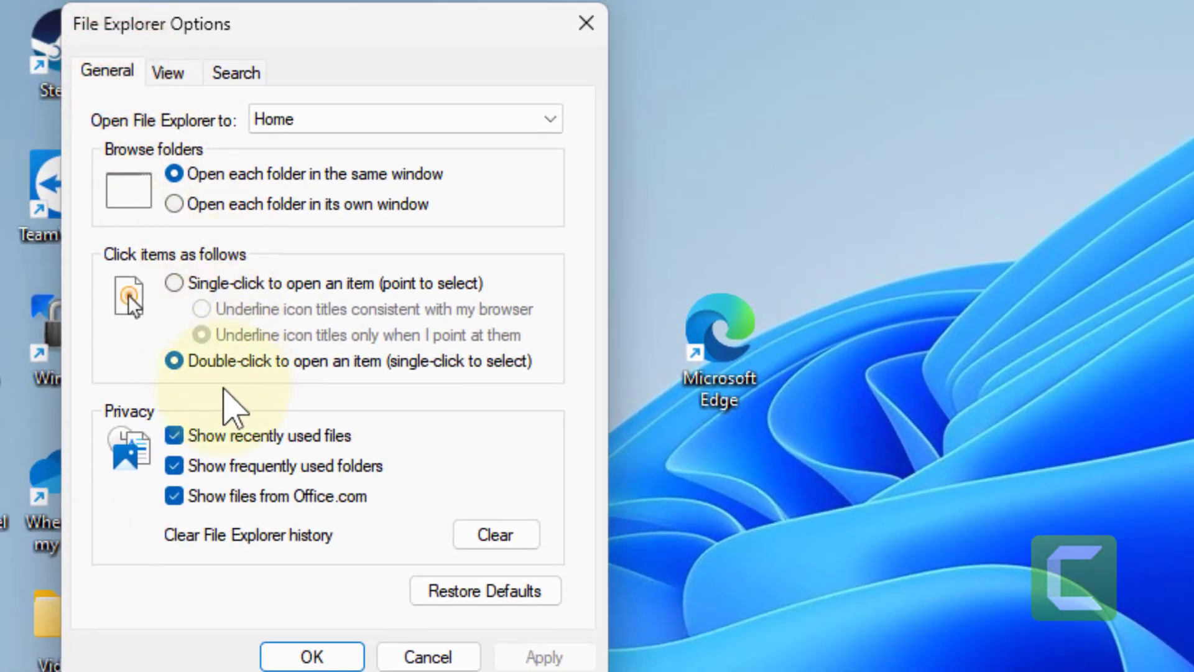
- Uncheck all three Privacy options, clear File Explorer history, then apply and close the dialog
click(70, 399)
click(71, 430)
click(175, 496)
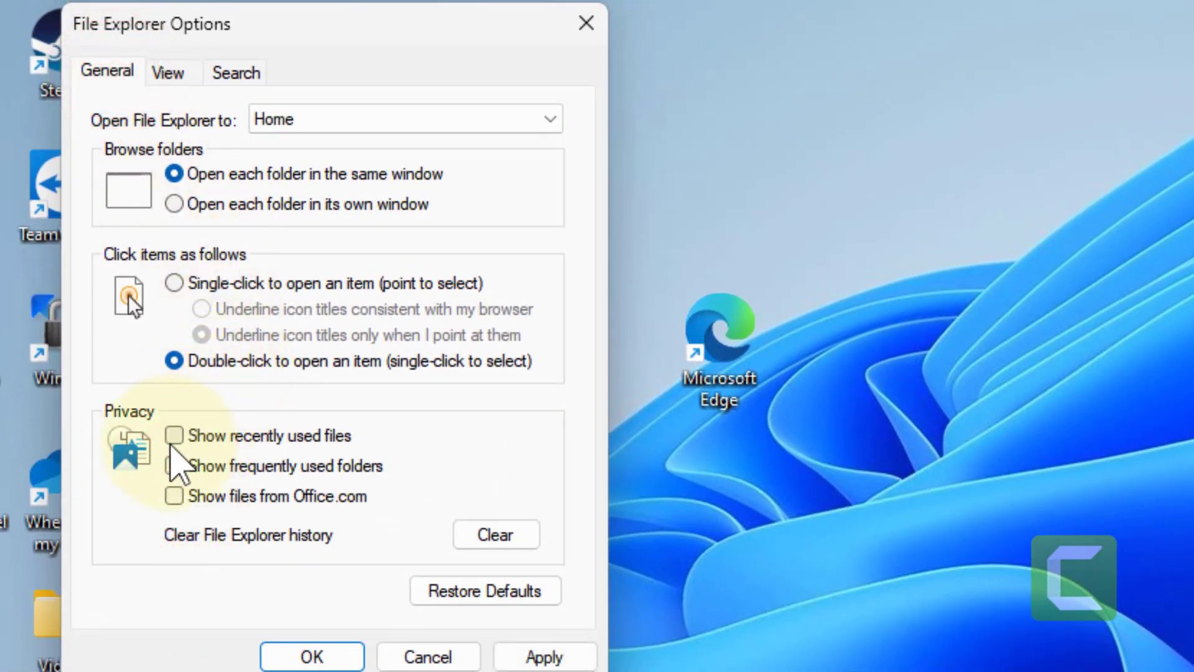
click(517, 536)
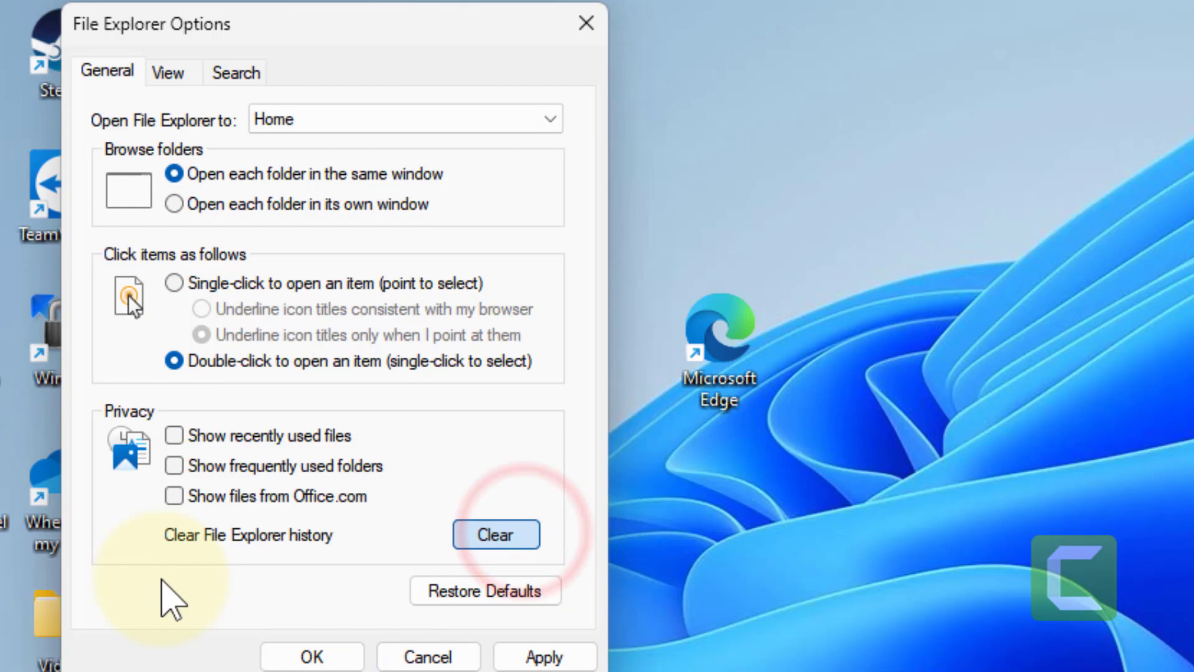
click(546, 656)
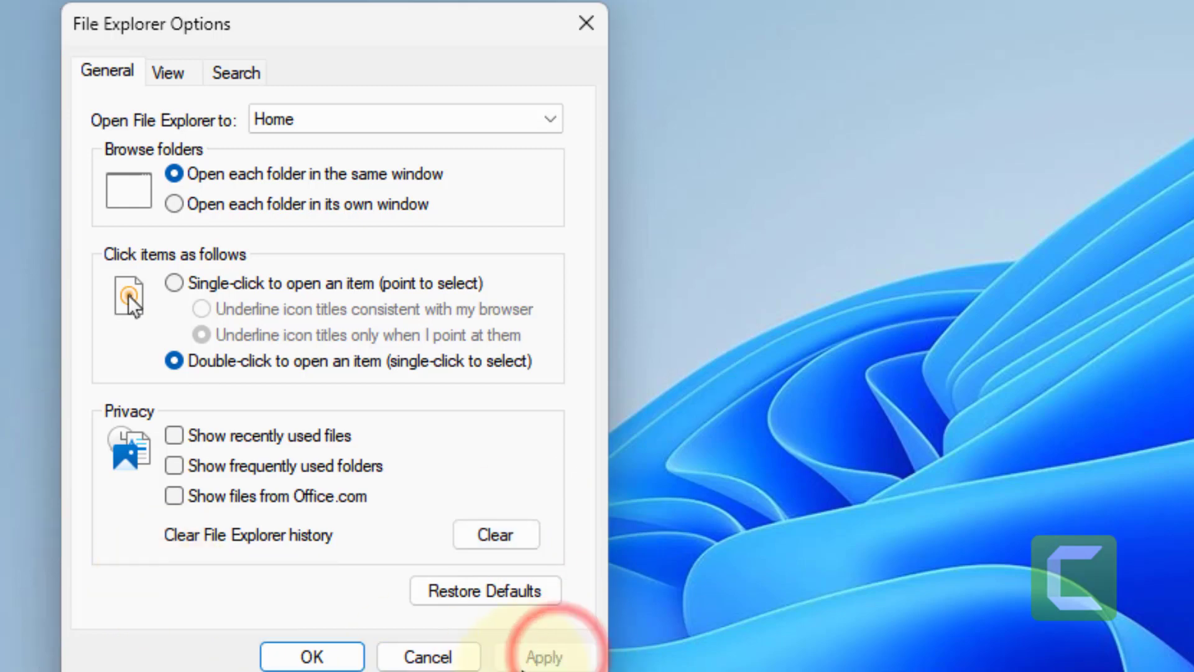
click(305, 656)
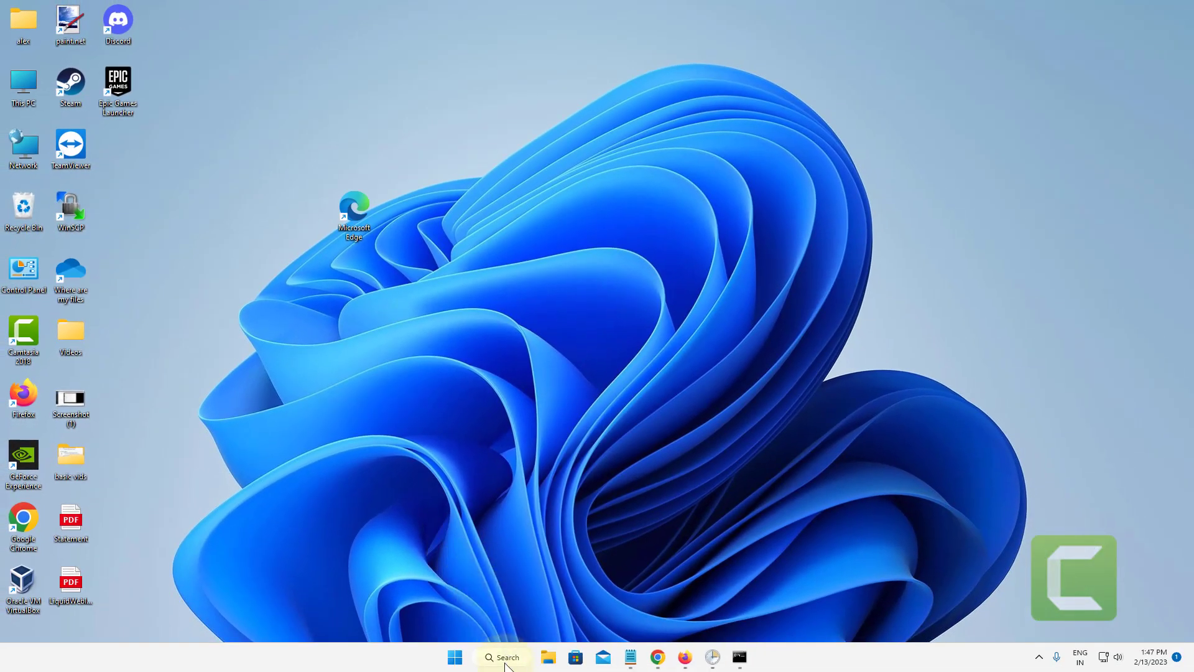
- Search 'file explo' and open File Explorer Options
click(505, 663)
text(file )
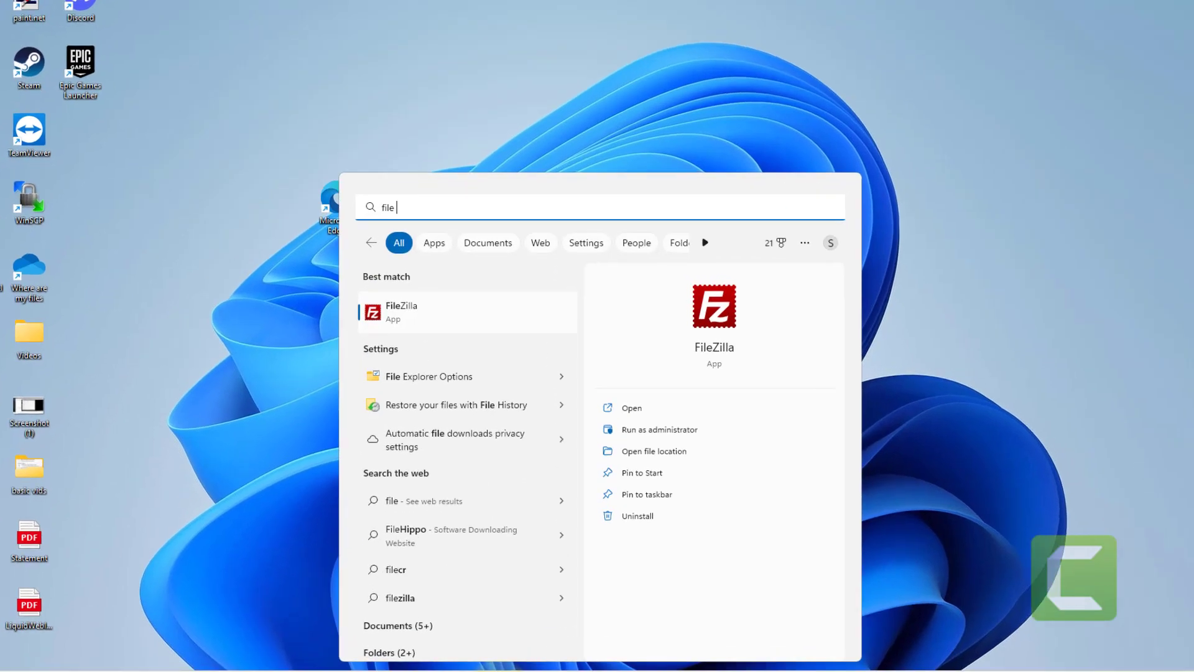
text(explorer)
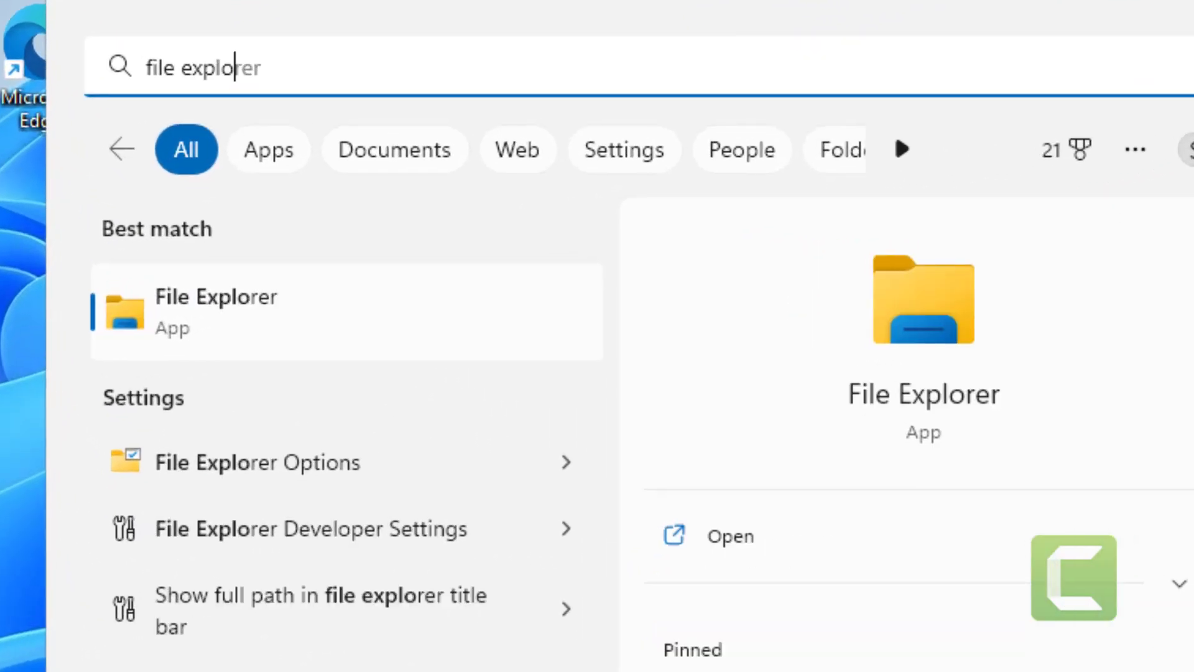
click(315, 482)
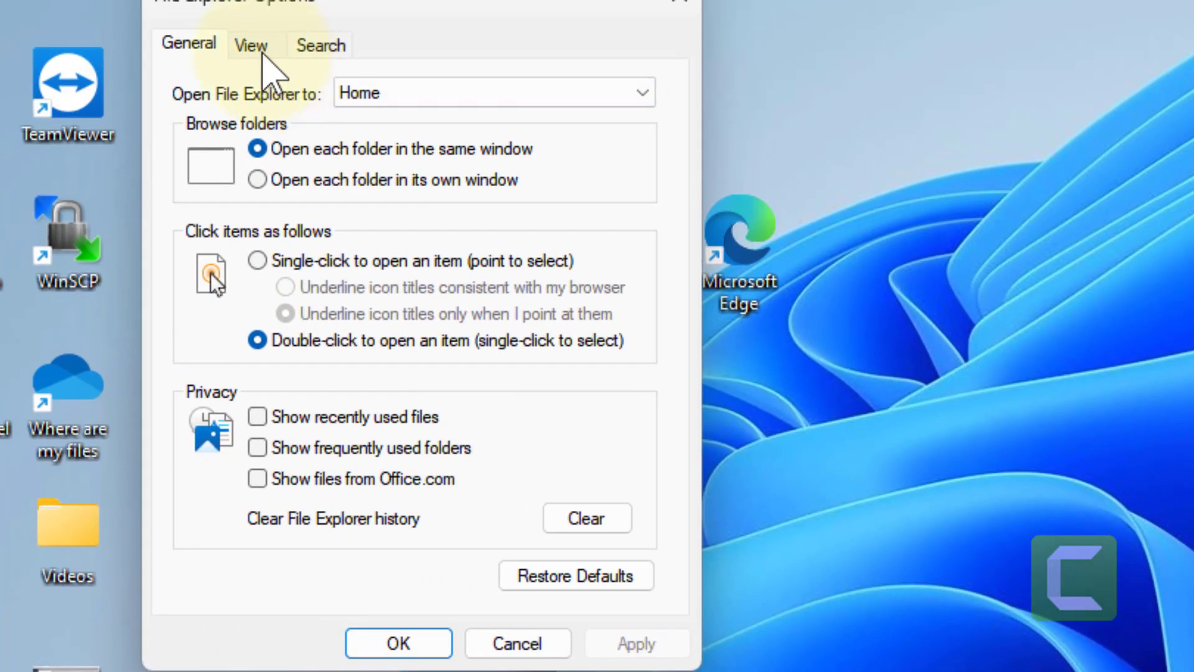
- On the View tab, enable 'Launch folder windows in a separate process', then Apply and OK
click(60, 0)
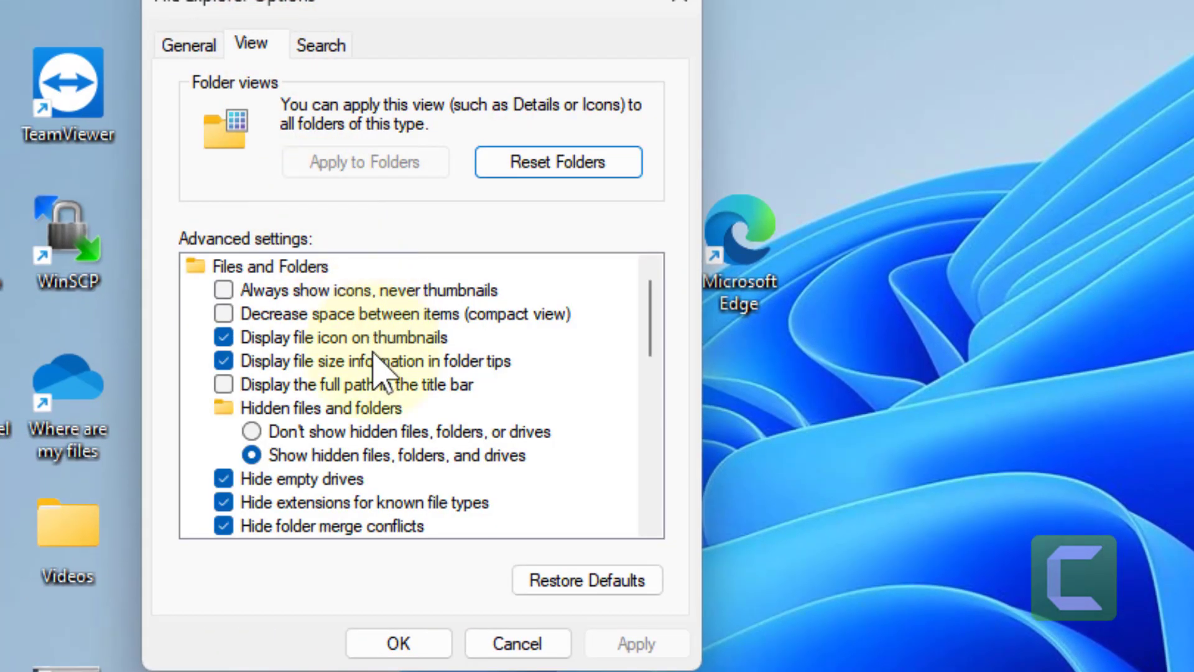
scroll(380, 389, down, 1)
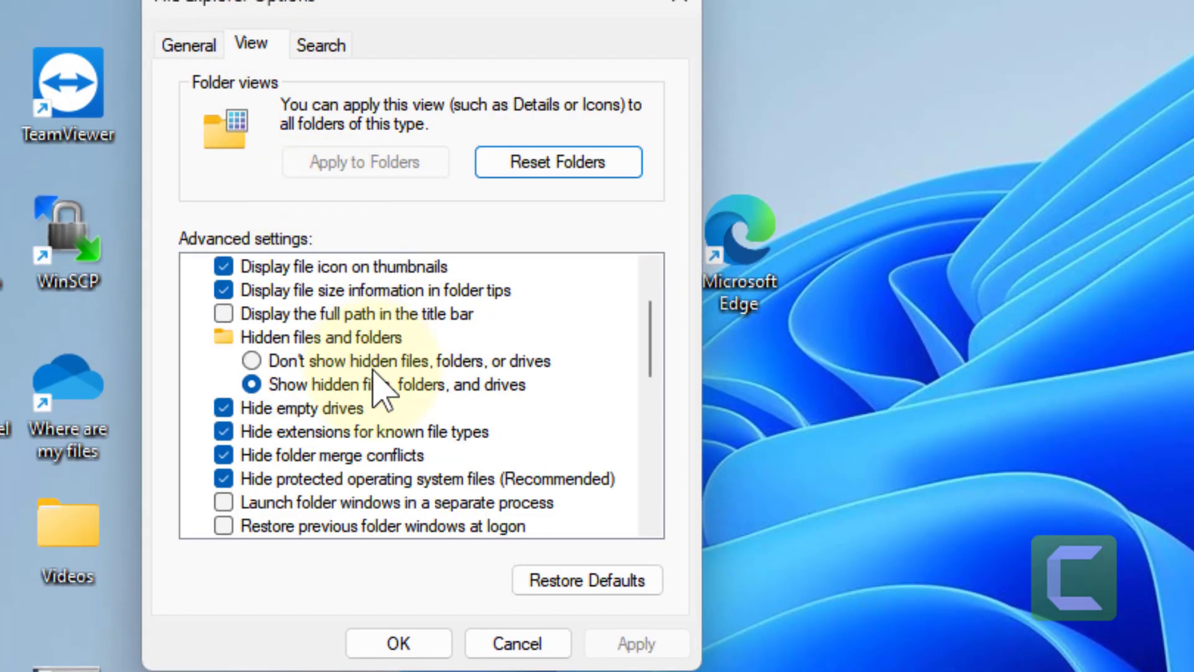
click(226, 504)
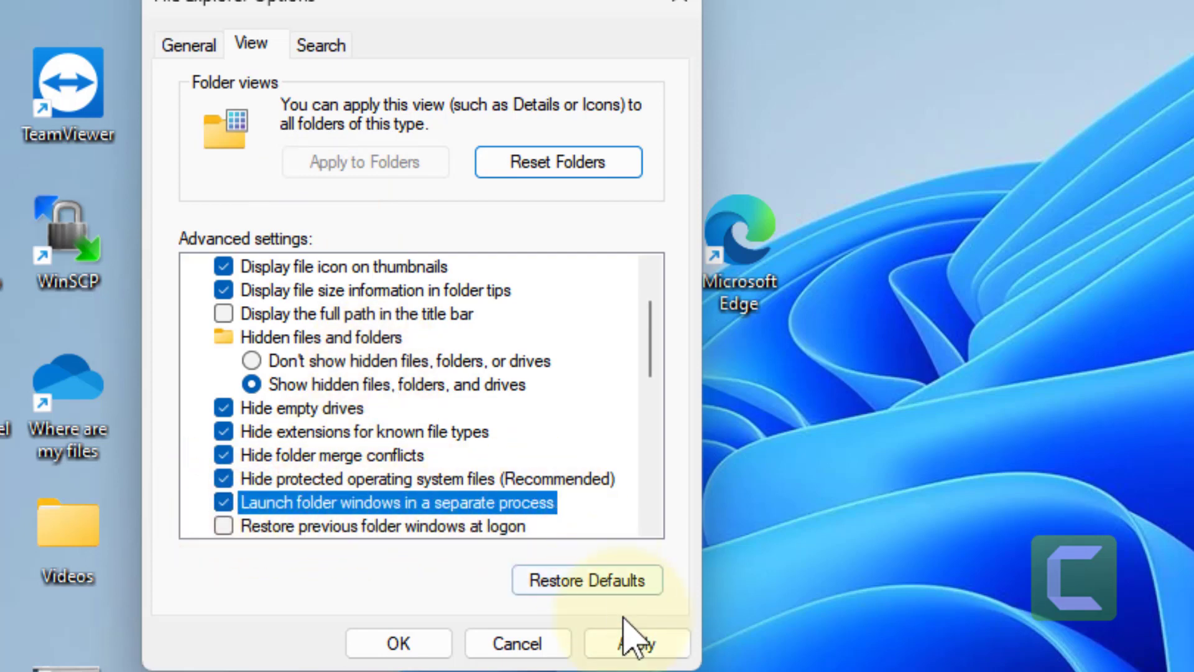
click(641, 642)
click(405, 639)
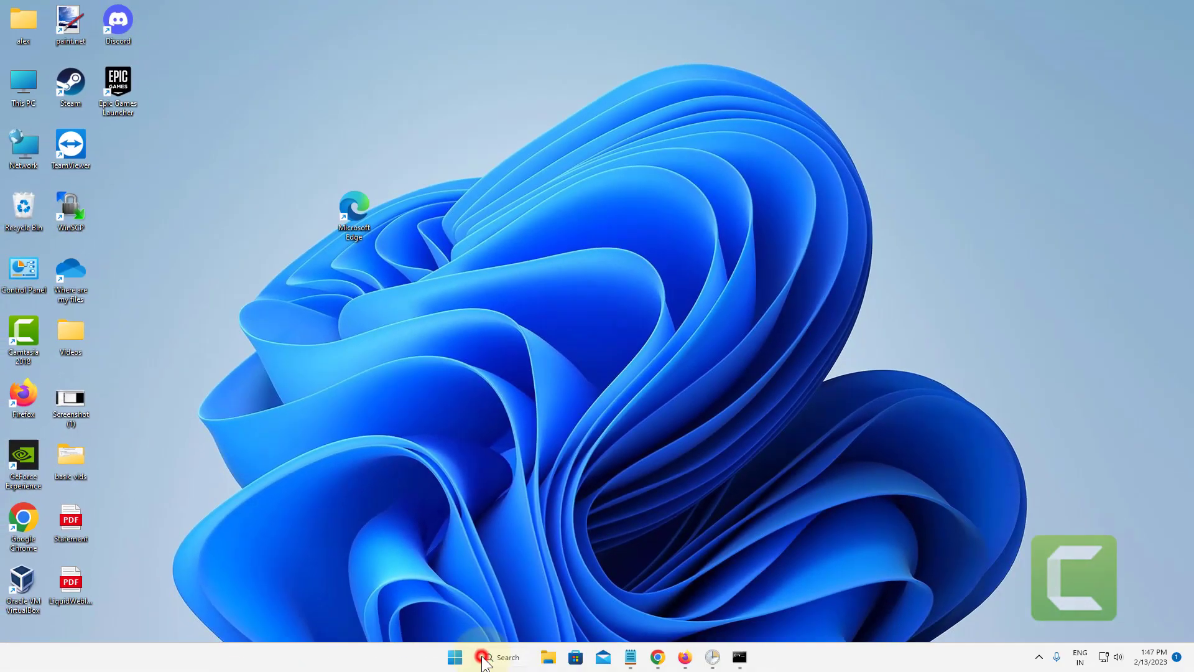
- Search for 'file explorer options', correcting the typo, and open File Explorer Options
click(488, 657)
text(fil expl)
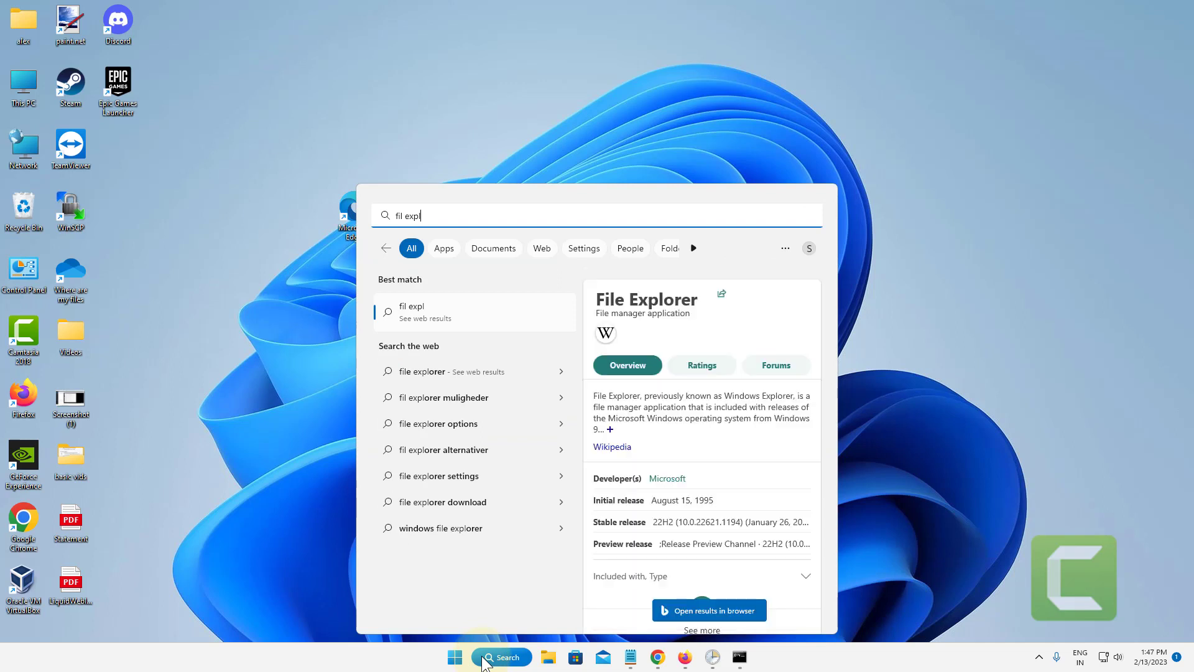
text(orer options)
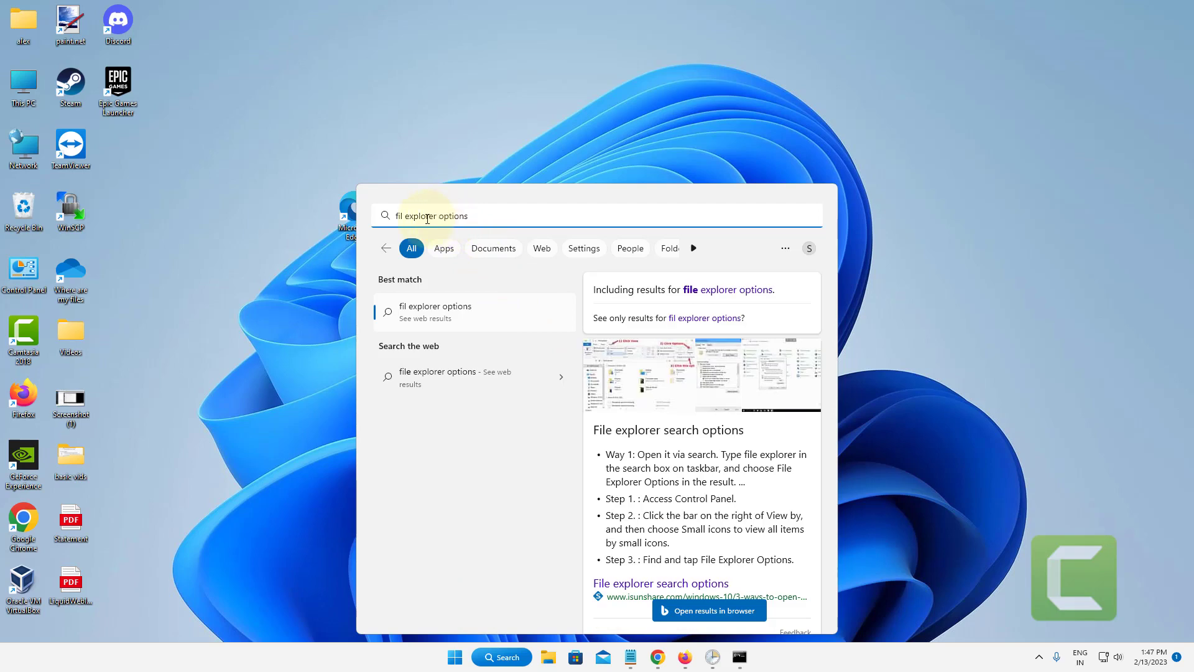
click(403, 217)
text(e)
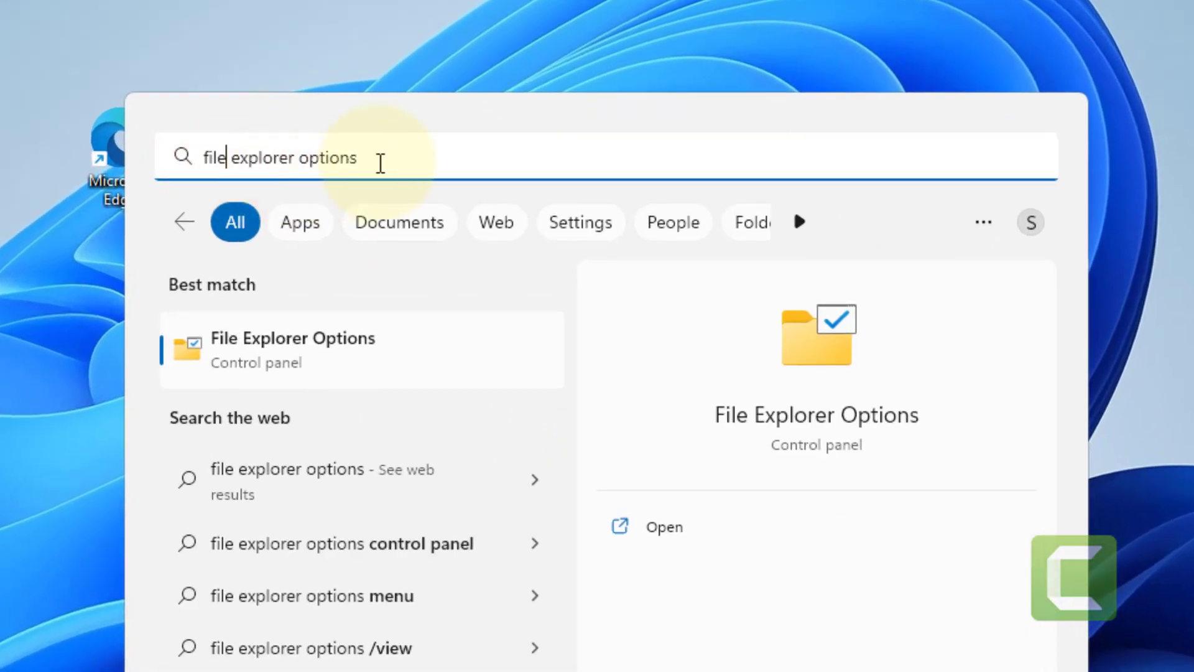
click(378, 160)
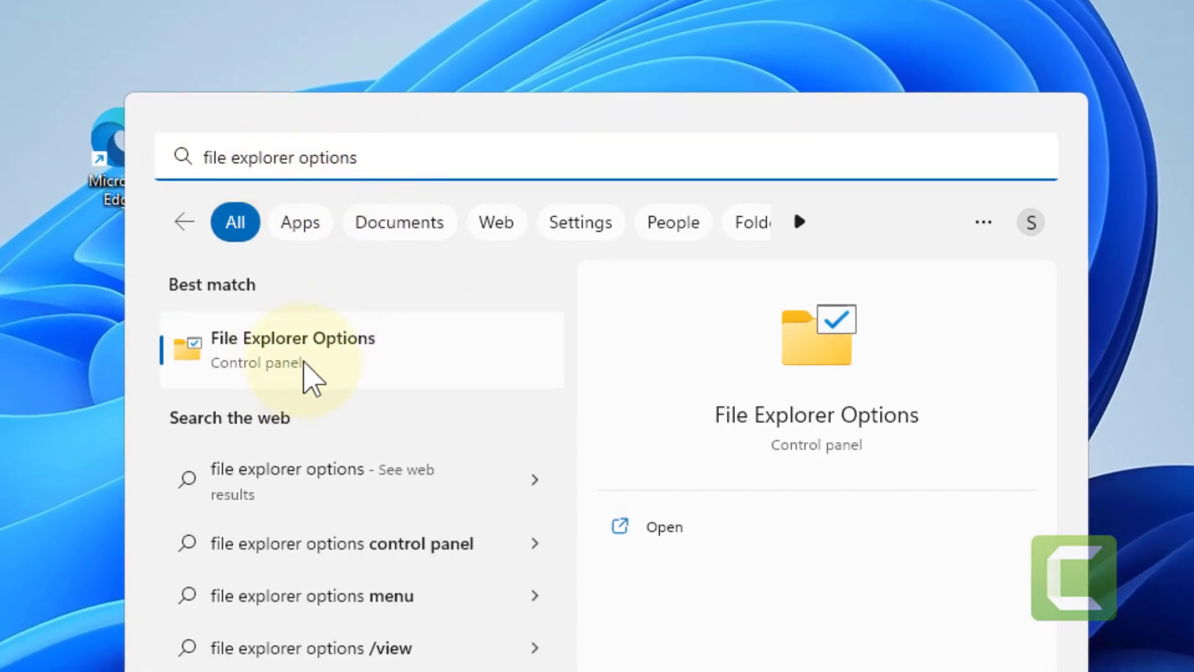
click(305, 367)
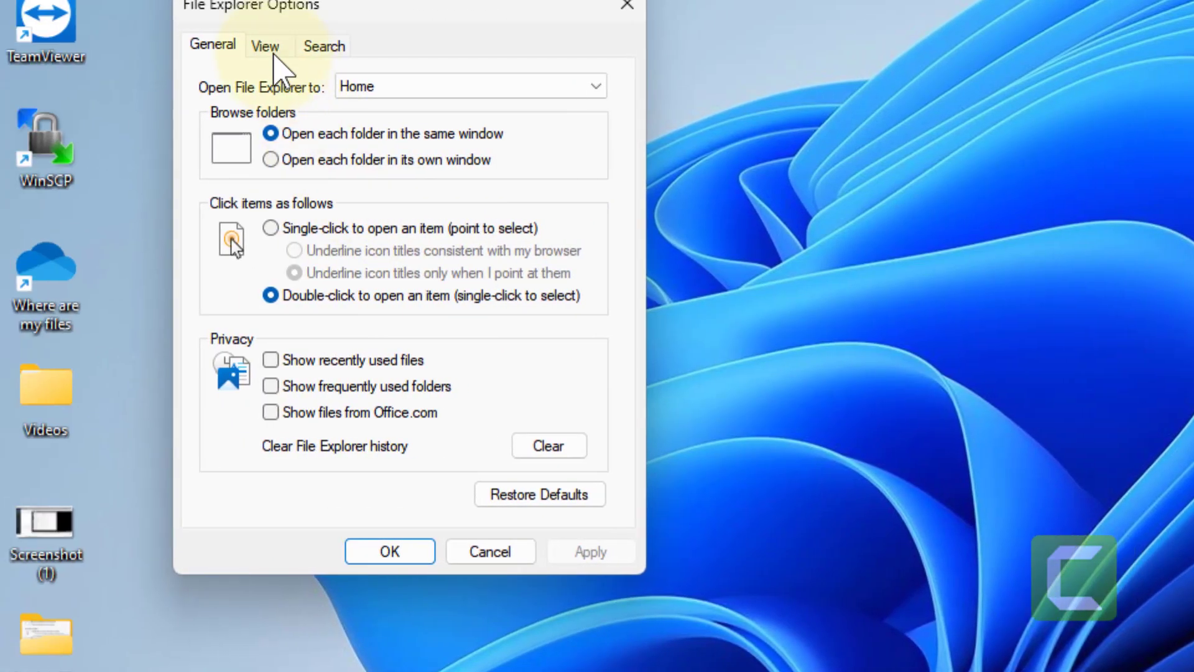
- On the View tab, check 'Always show icons, never thumbnails', then Apply and OK
click(266, 47)
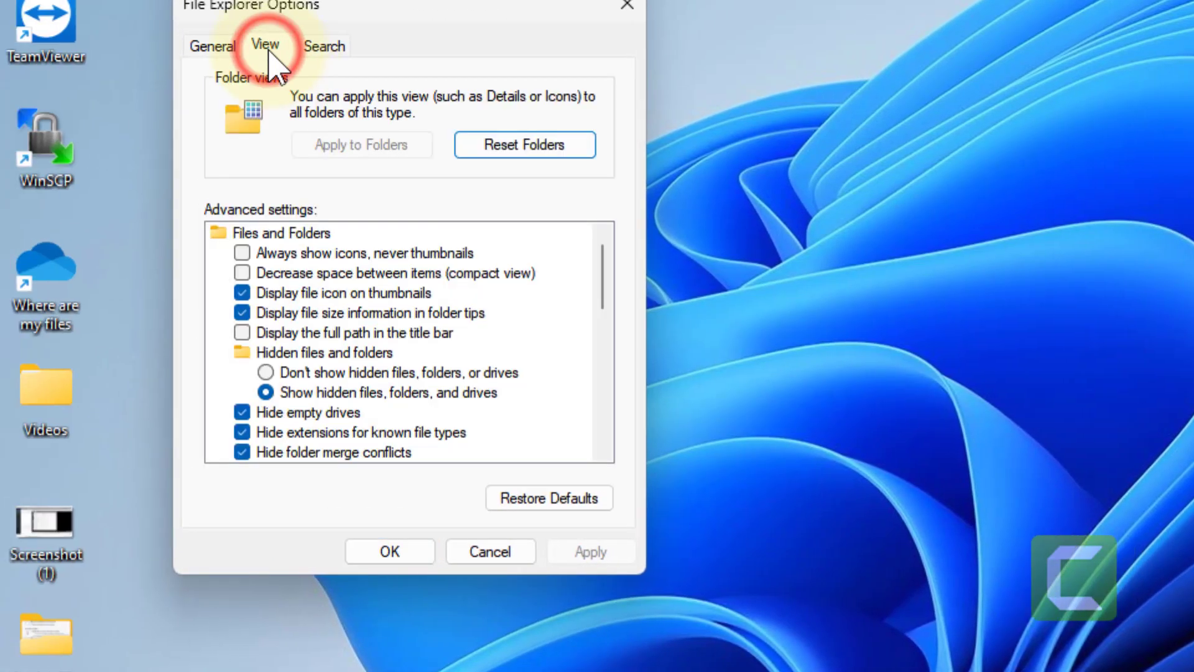
click(242, 252)
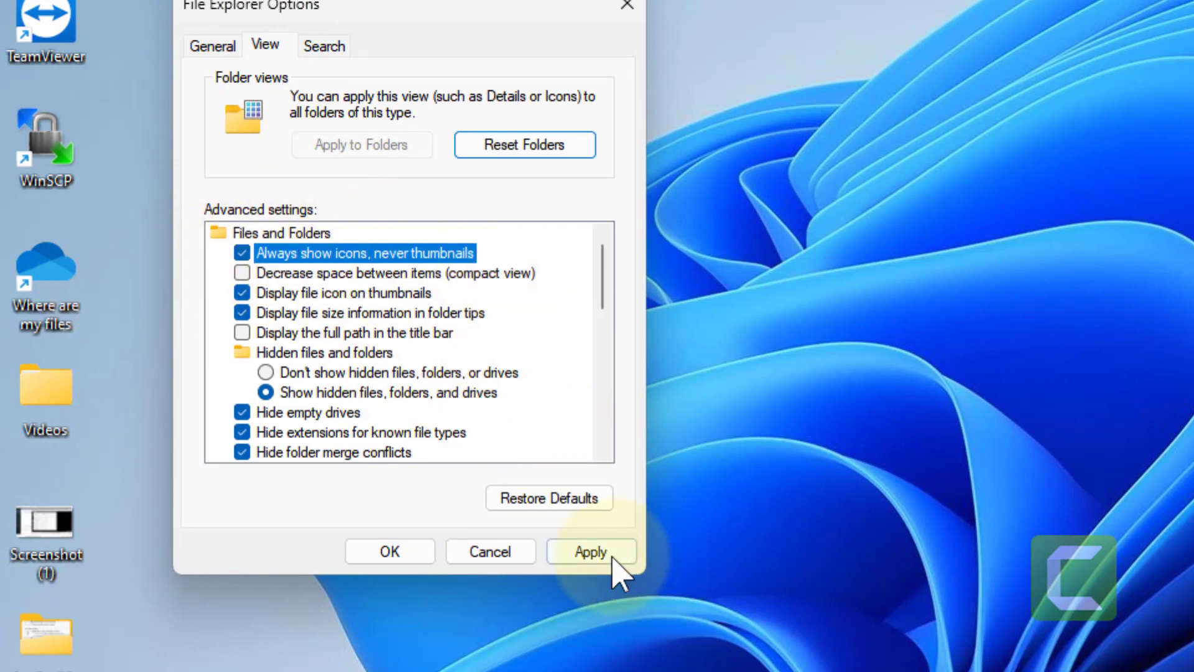
click(585, 552)
click(391, 552)
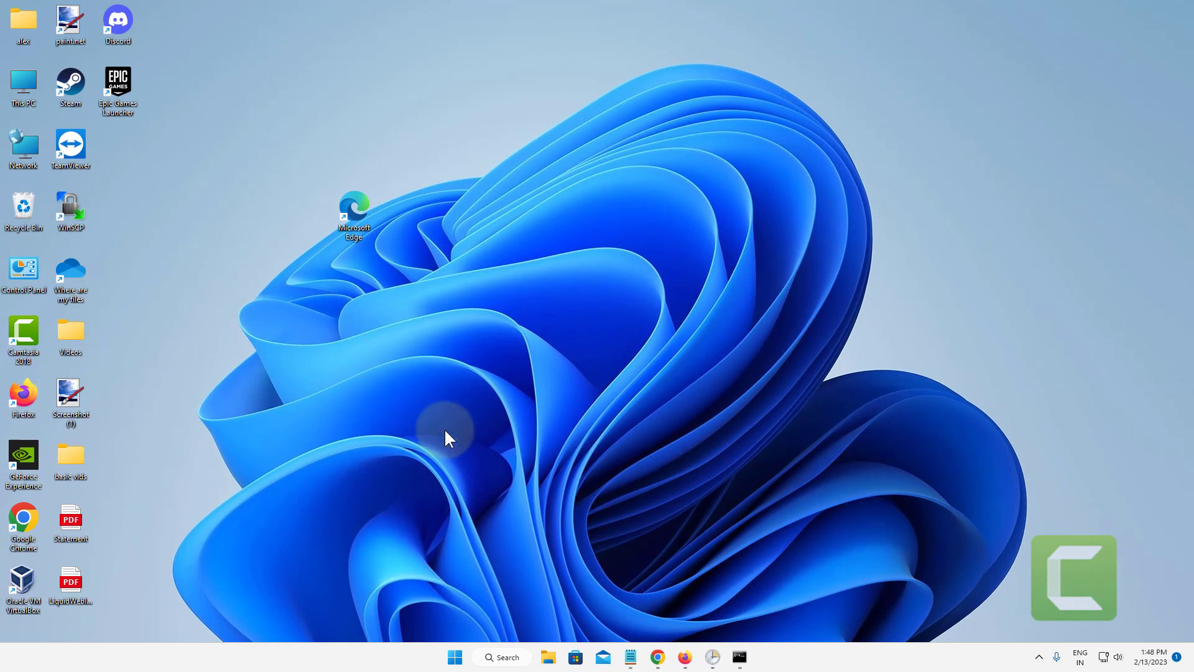
- Search 'registry editor' and launch Registry Editor, which opens at the Shell\BagMRU key
click(501, 657)
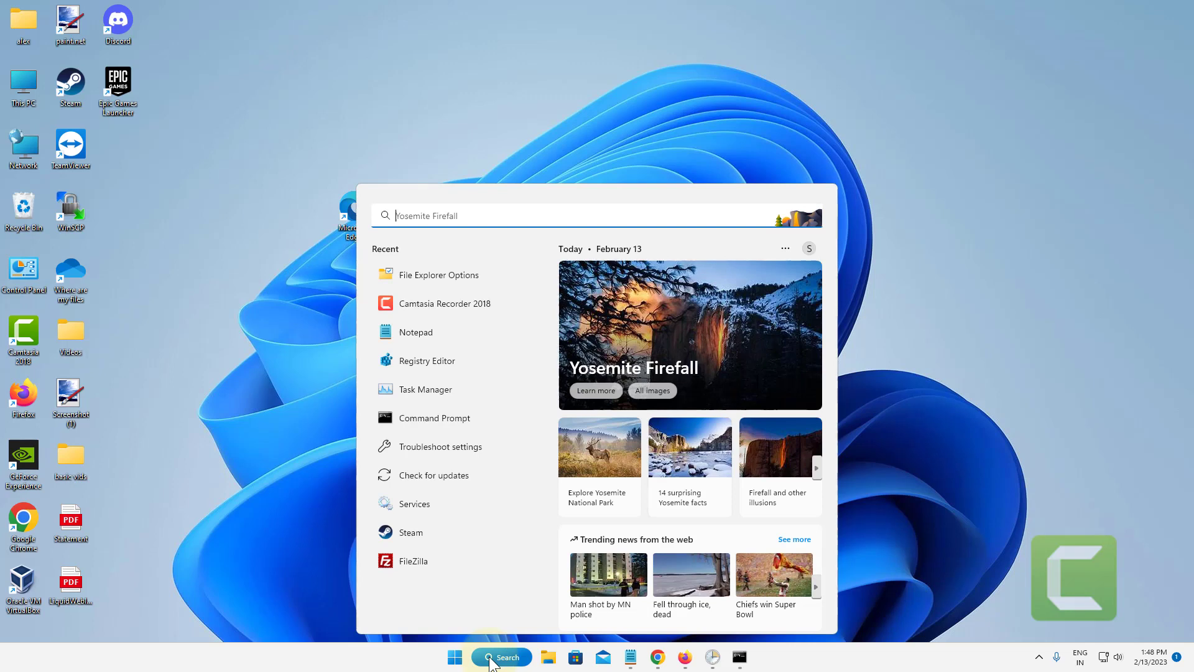
text(registry)
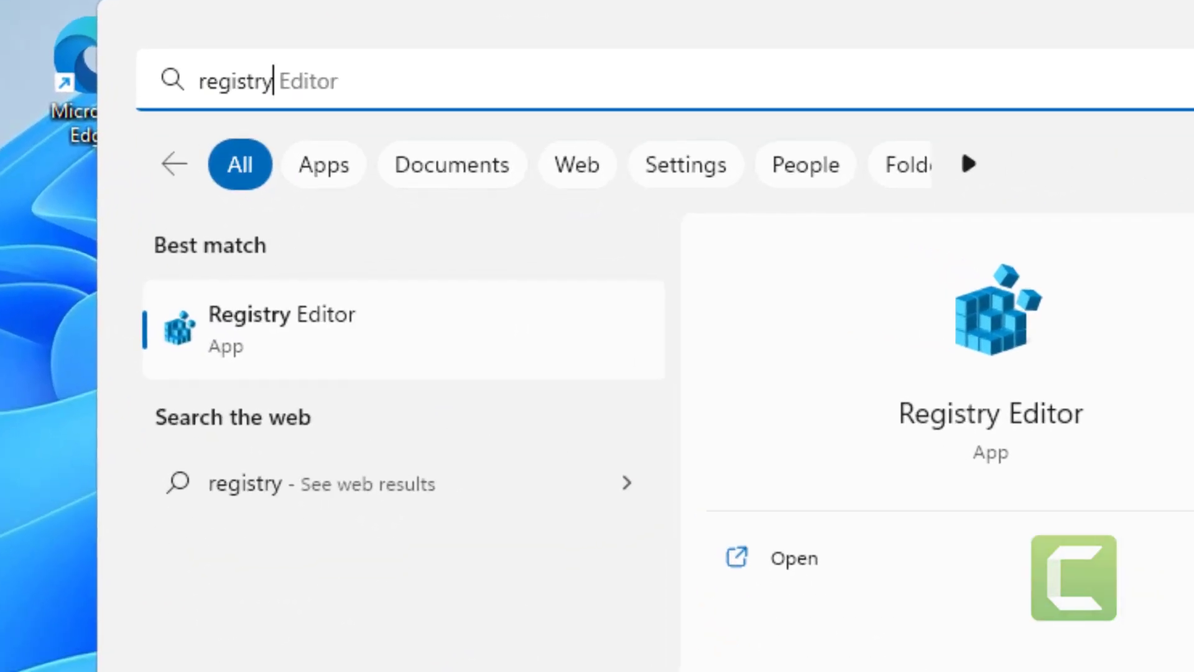
text( editor)
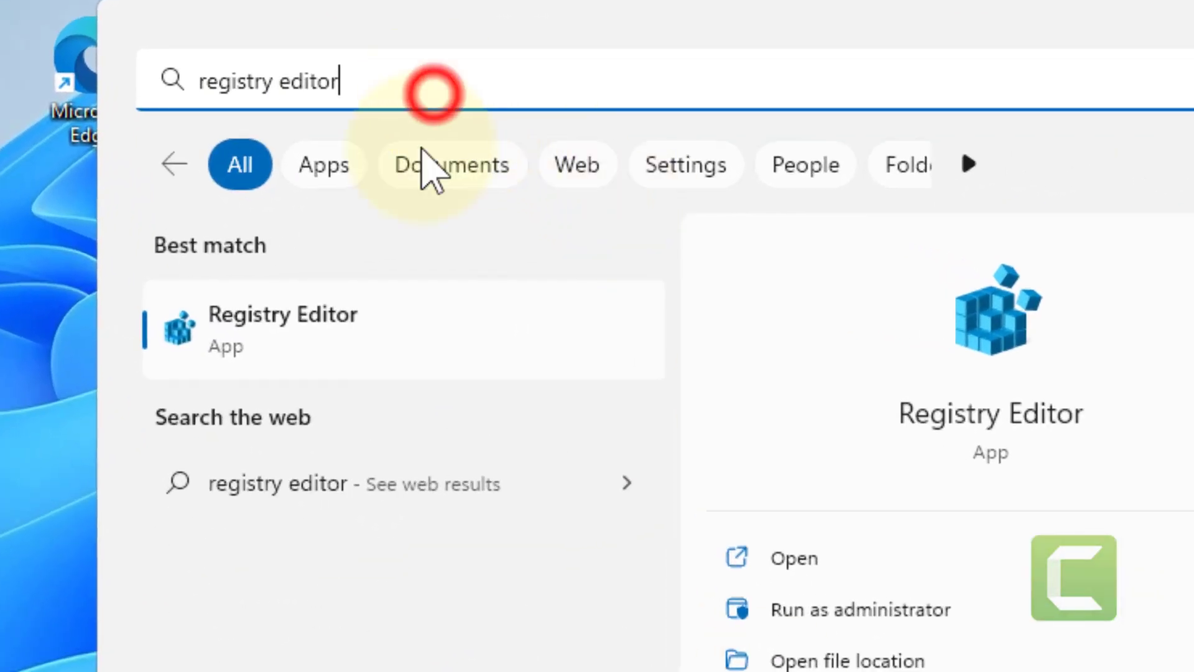
click(330, 305)
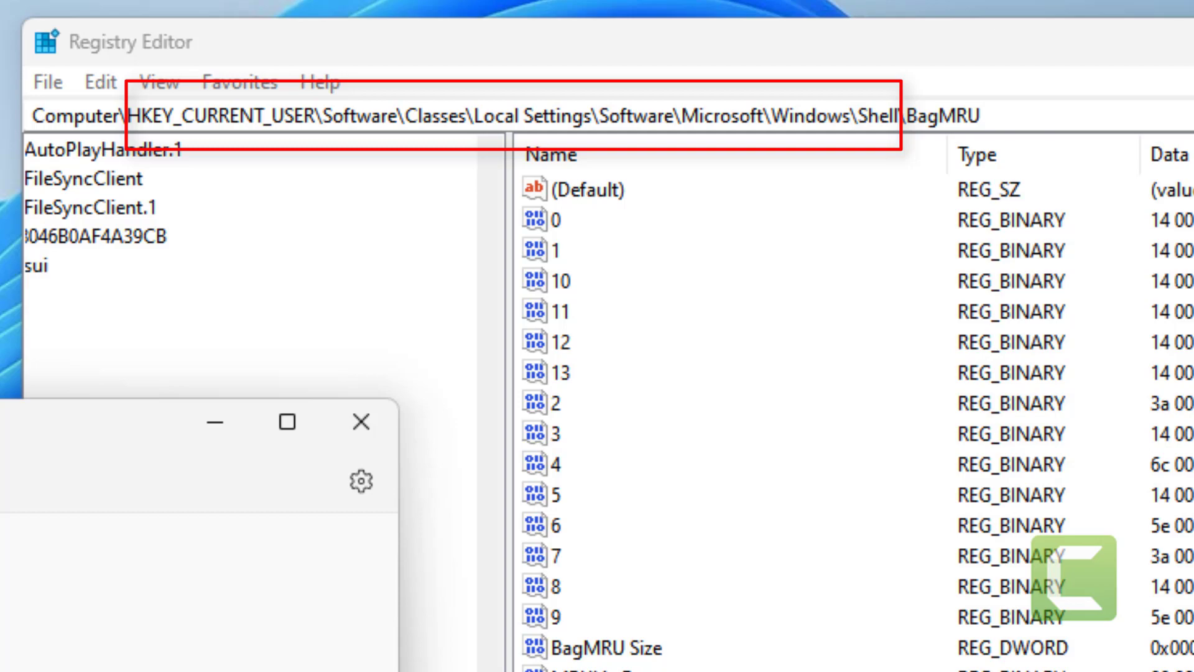
click(115, 640)
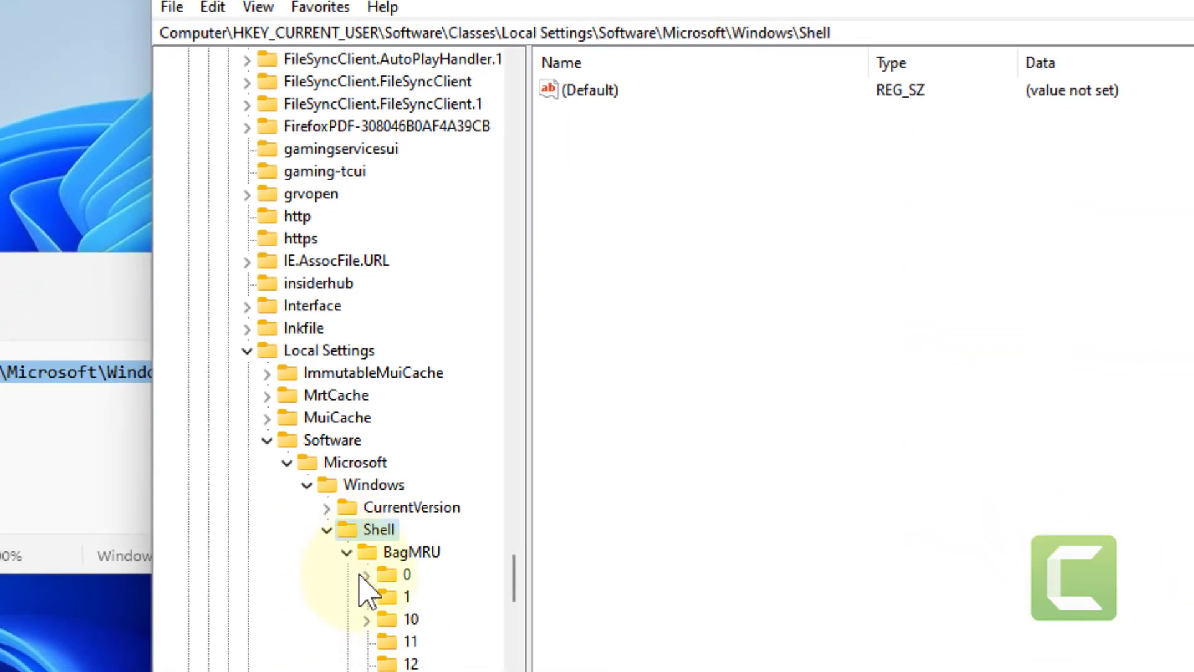
click(346, 552)
click(429, 552)
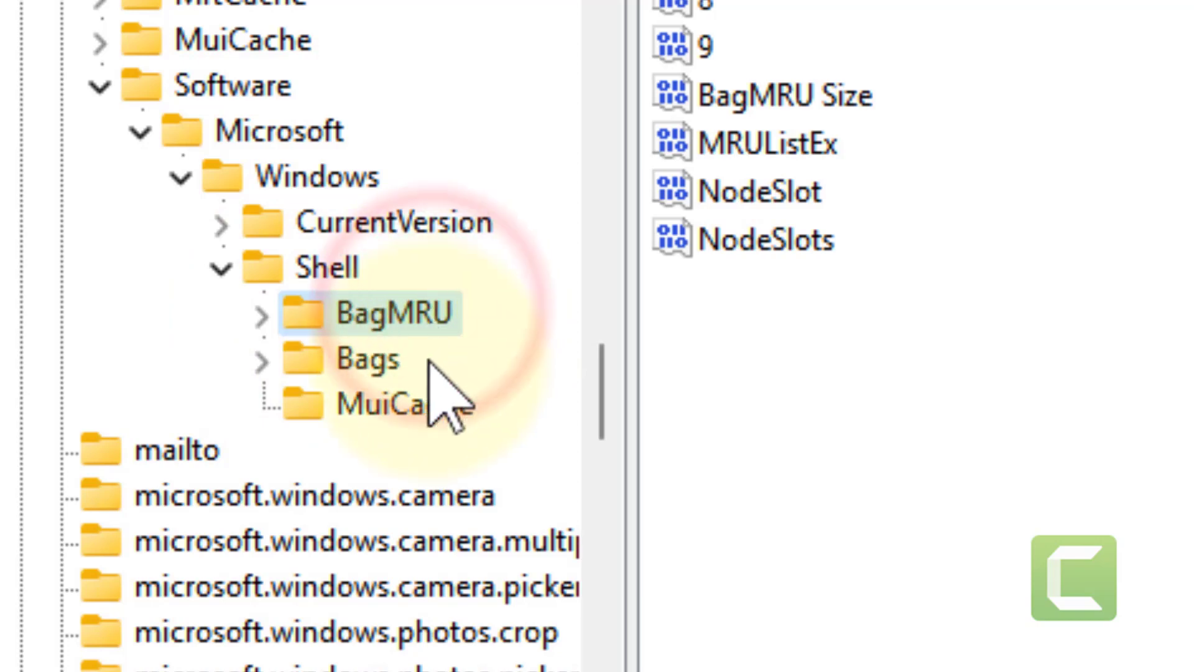
click(381, 367)
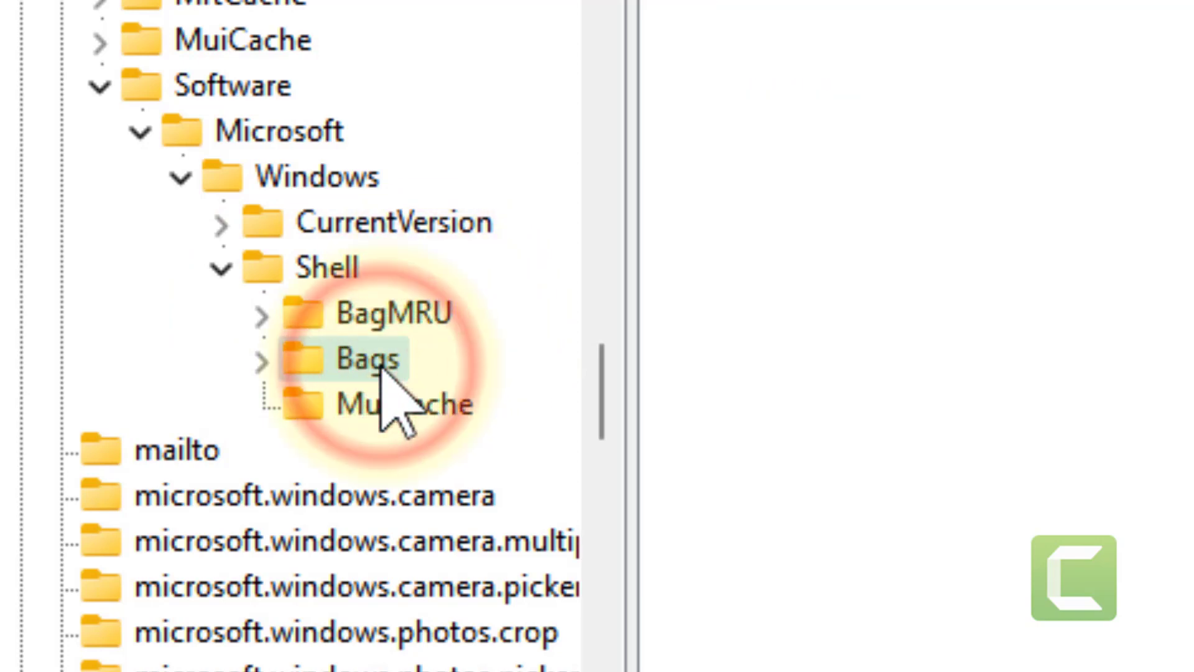
right_click(387, 373)
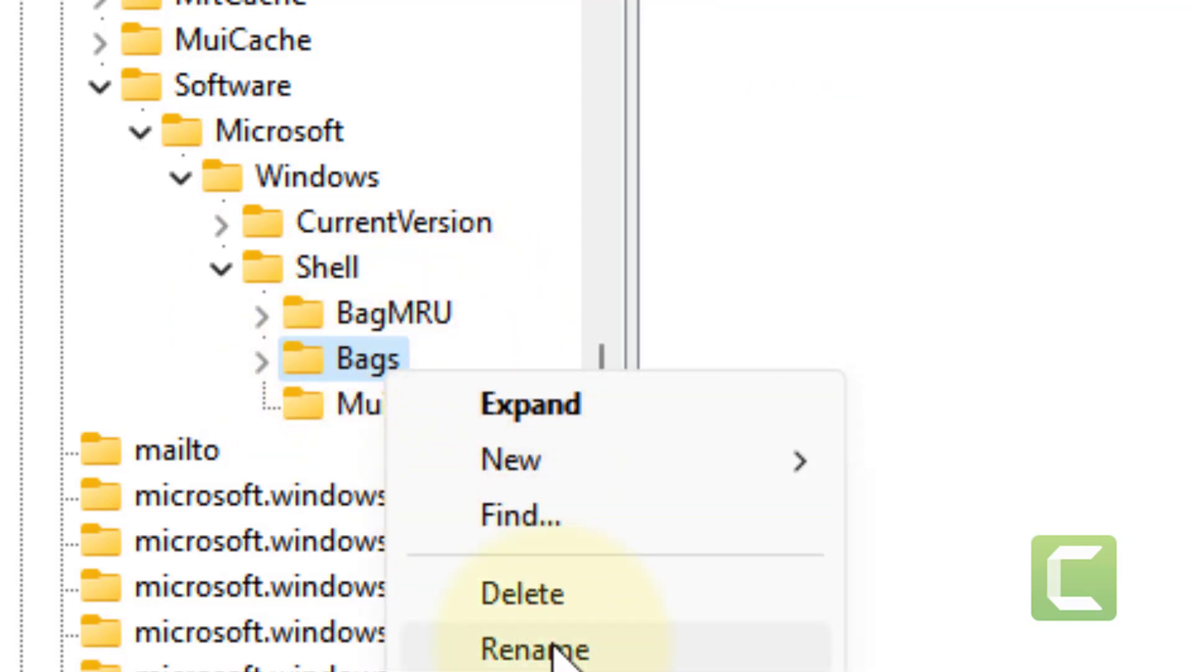
right_click(348, 312)
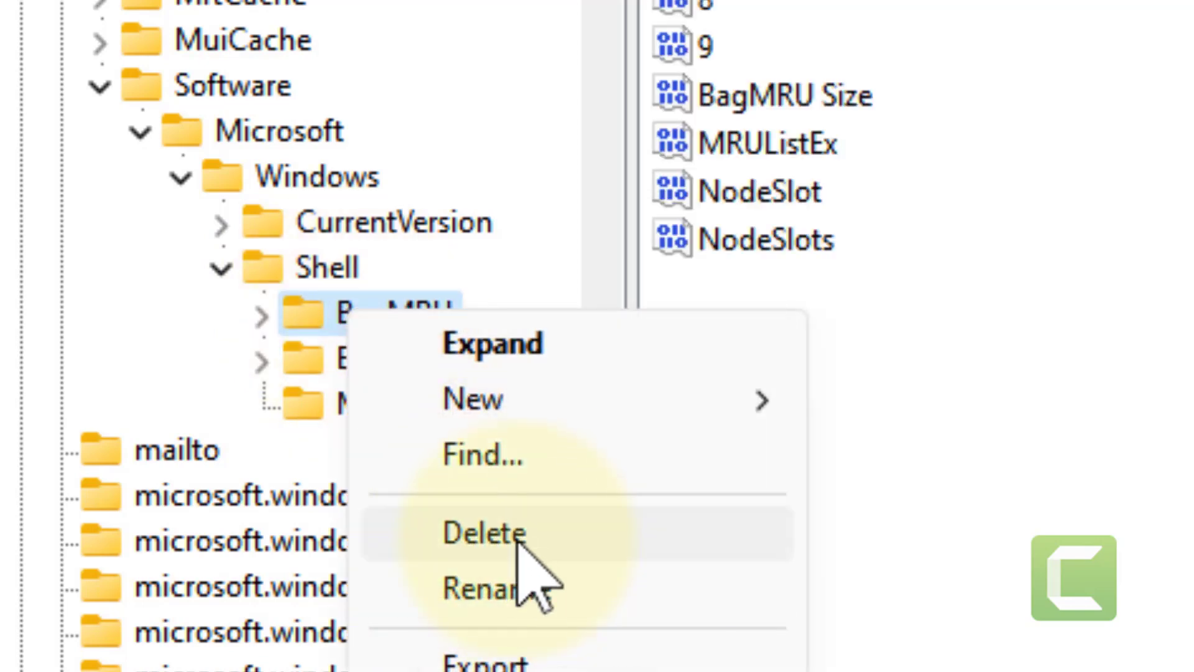
click(1158, 496)
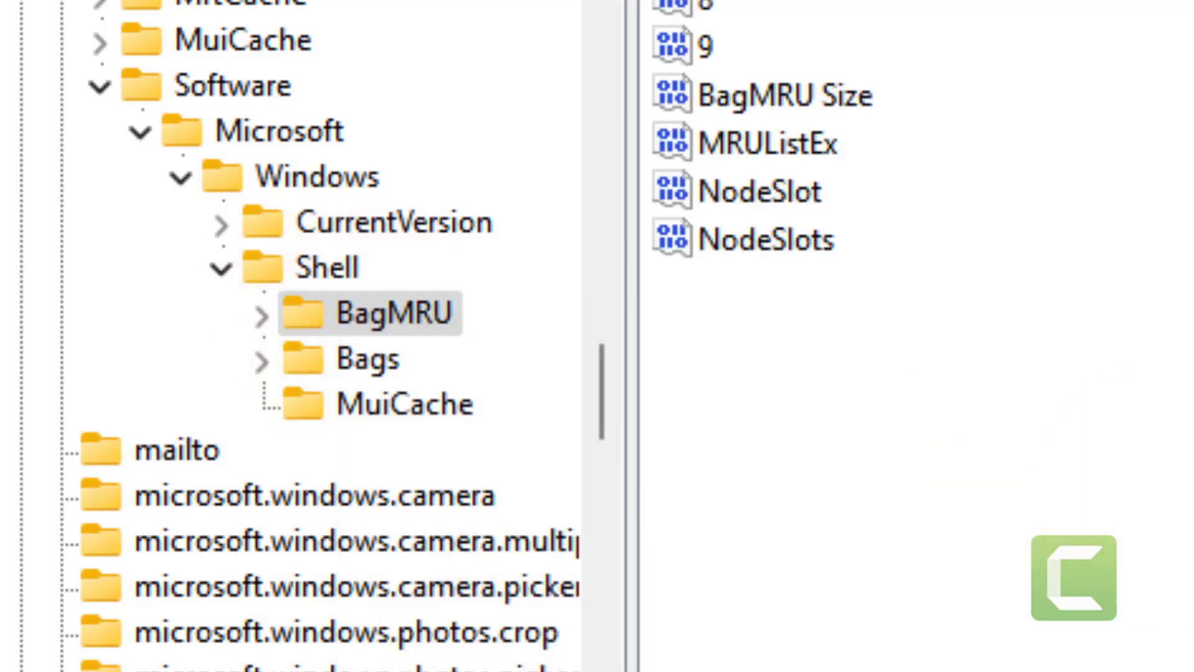